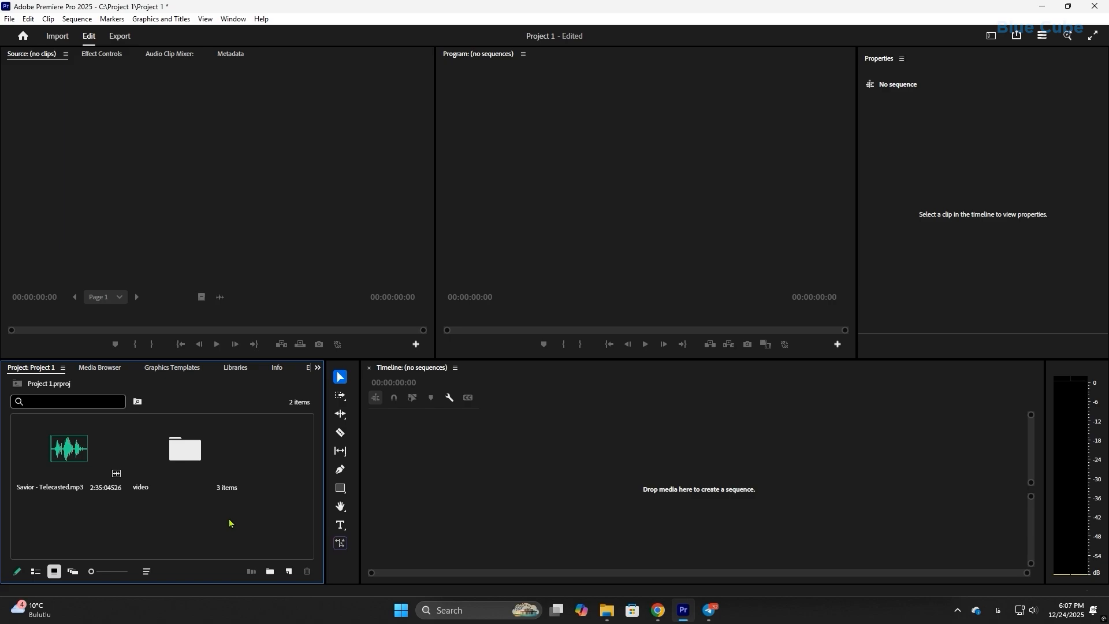
Open the video bin and create a sequence from 2.mp4 by placing the clip in the empty timeline.
double_click(188, 455)
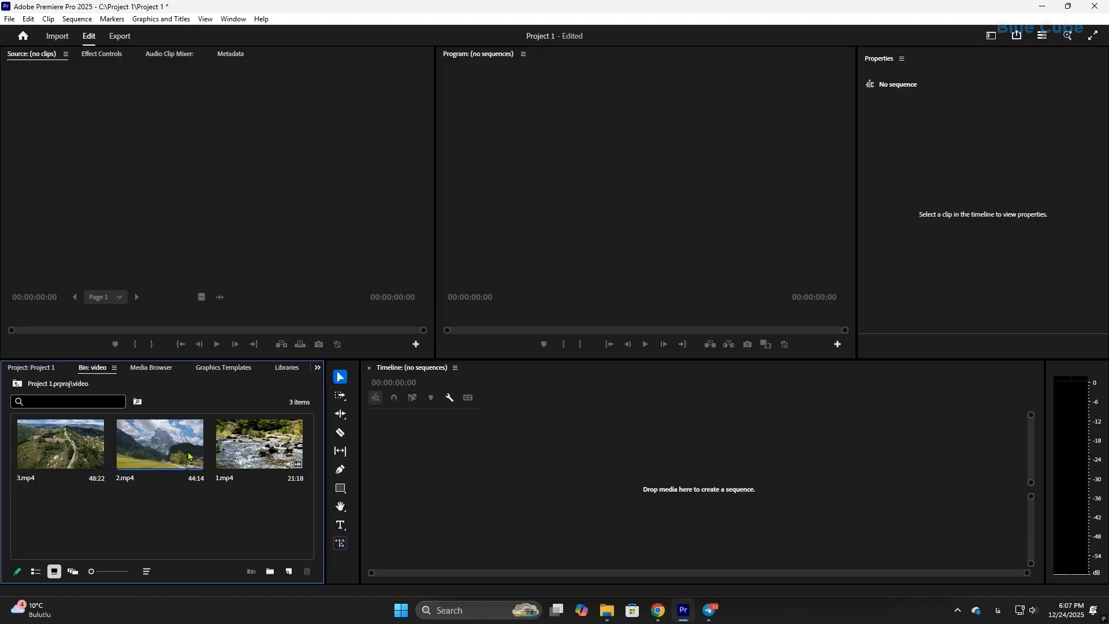
click(162, 446)
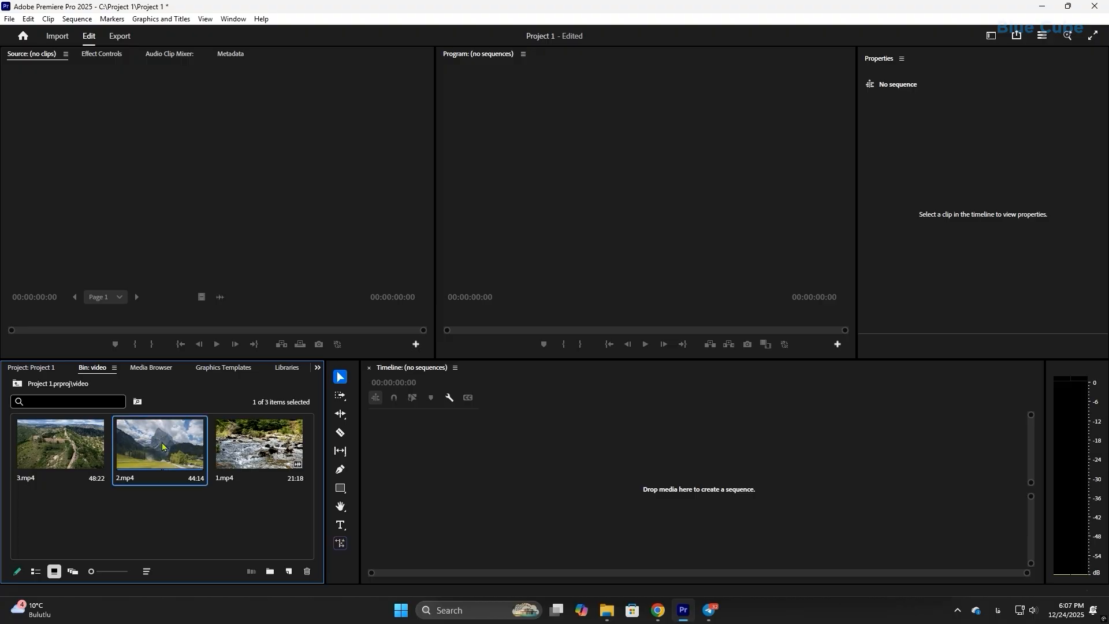
drag(226, 453, 601, 455)
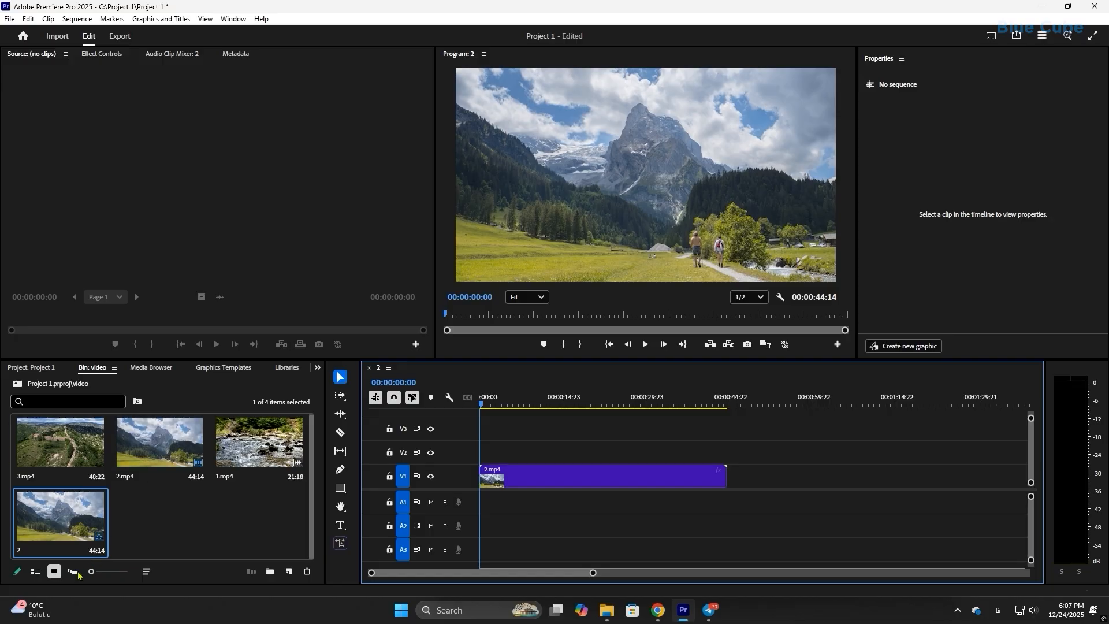
Show the video bin's items as a list with their frame rates and enlarge the item icons.
click(35, 572)
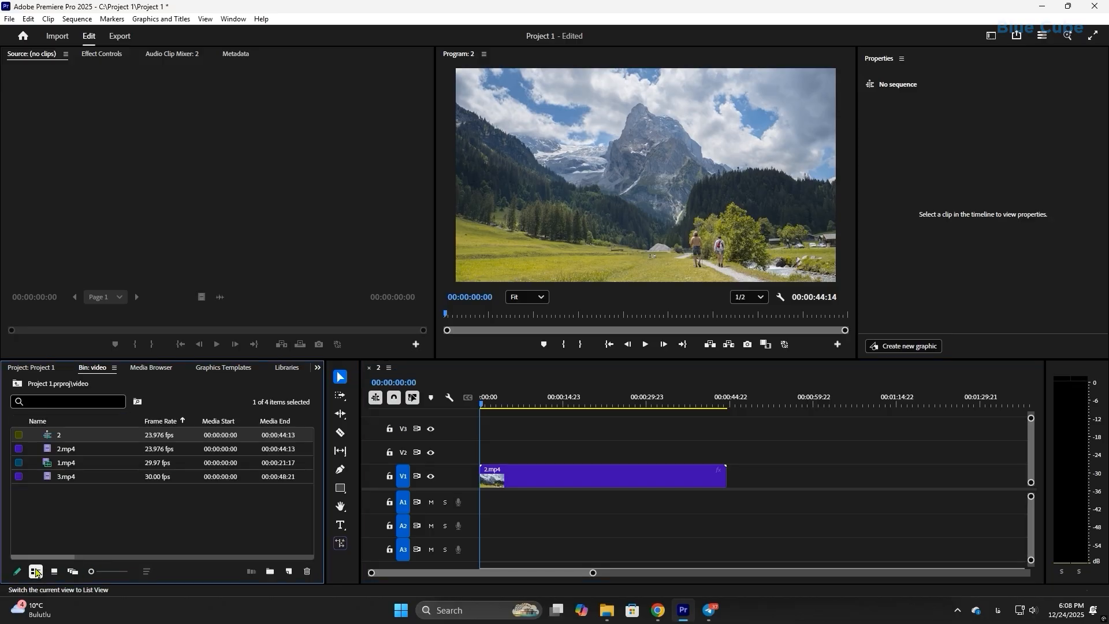
drag(91, 571, 117, 572)
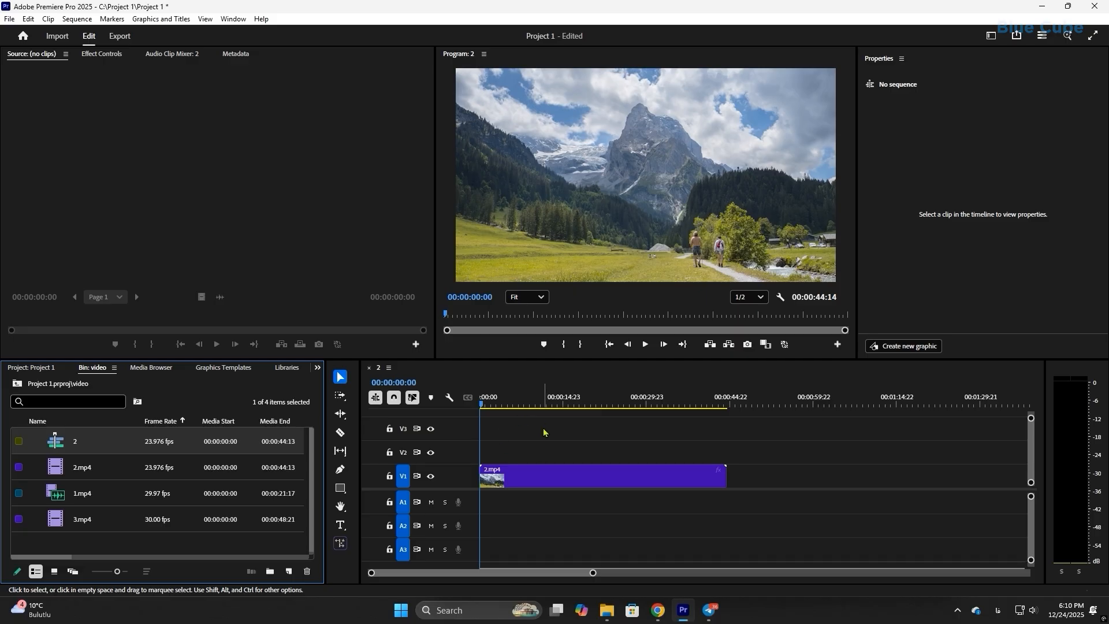
Close sequence 2 in the timeline and reopen it from the video bin.
click(371, 369)
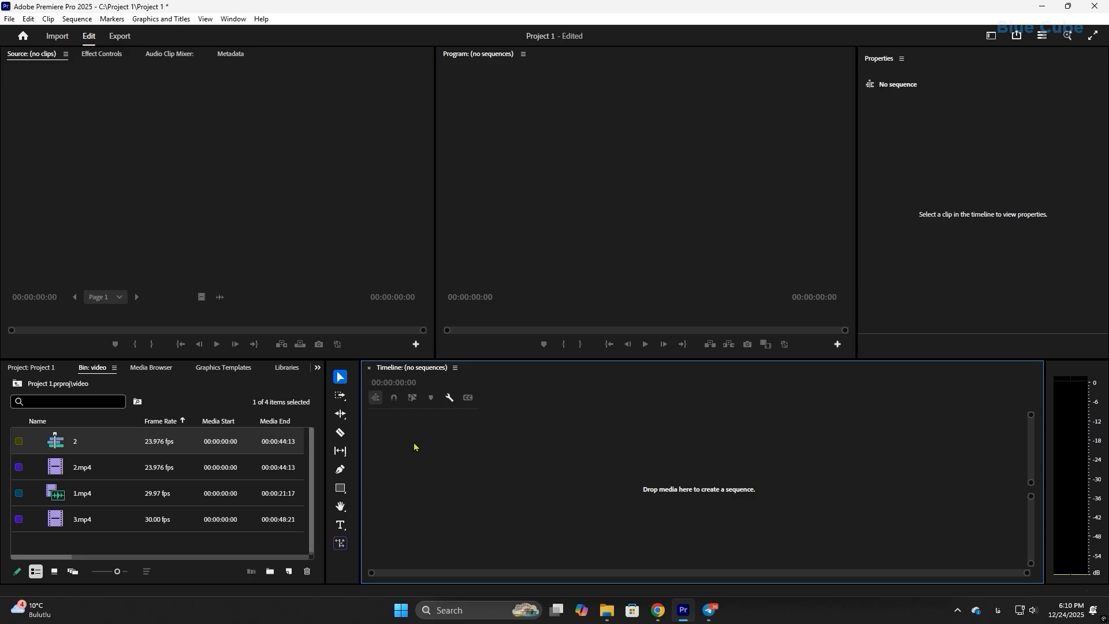
double_click(56, 442)
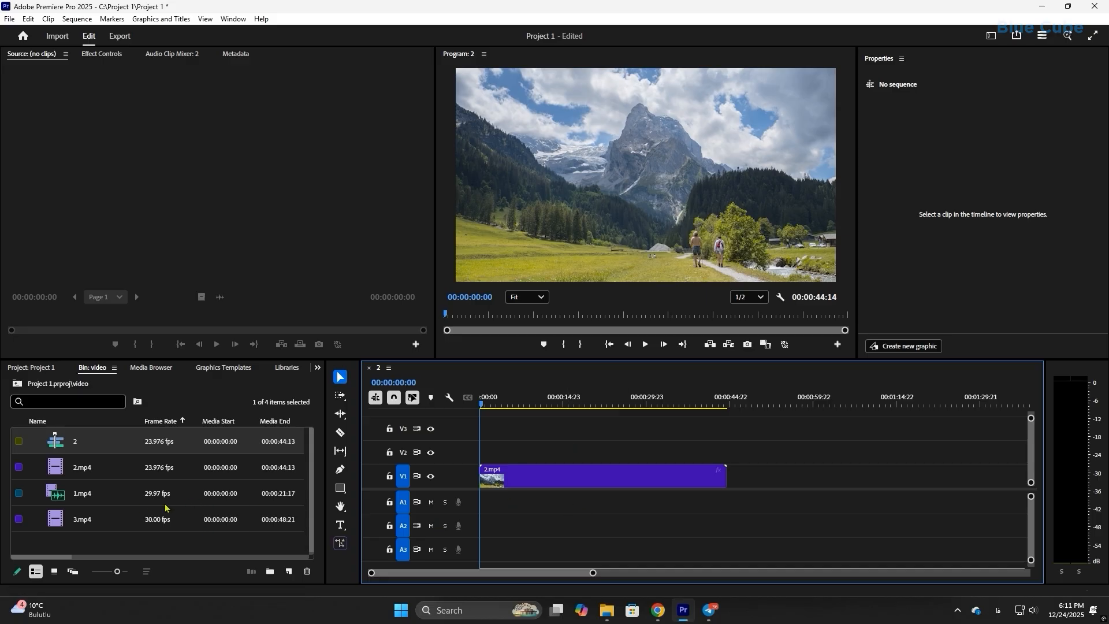
Check the frame rates of 2.mp4, 1.mp4 and 3.mp4, and reveal the timeline's sequence in the project.
click(87, 470)
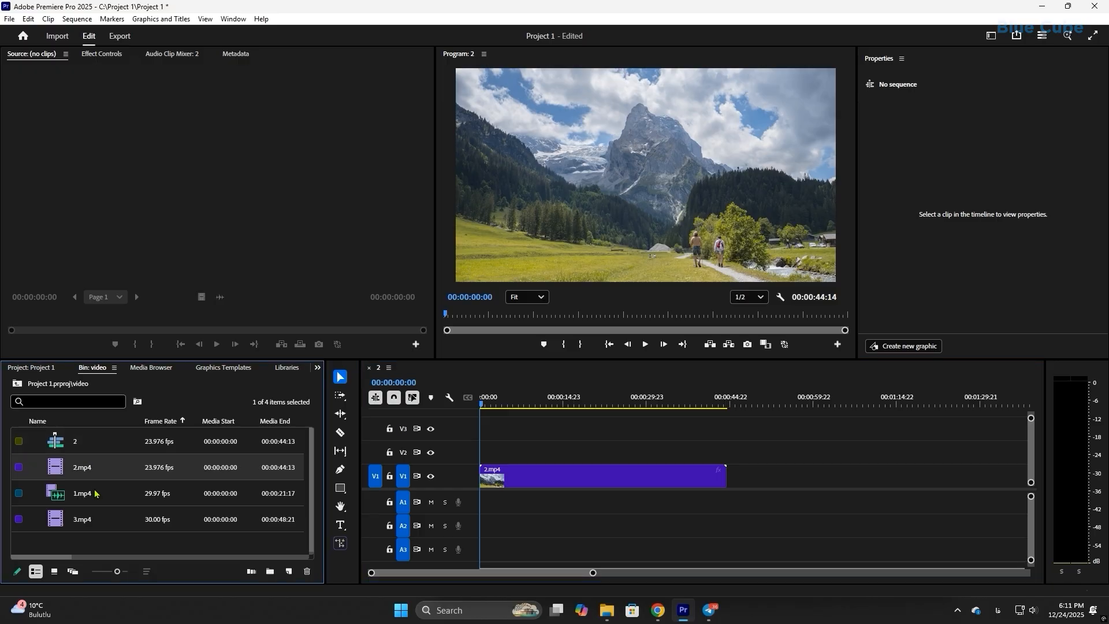
click(98, 496)
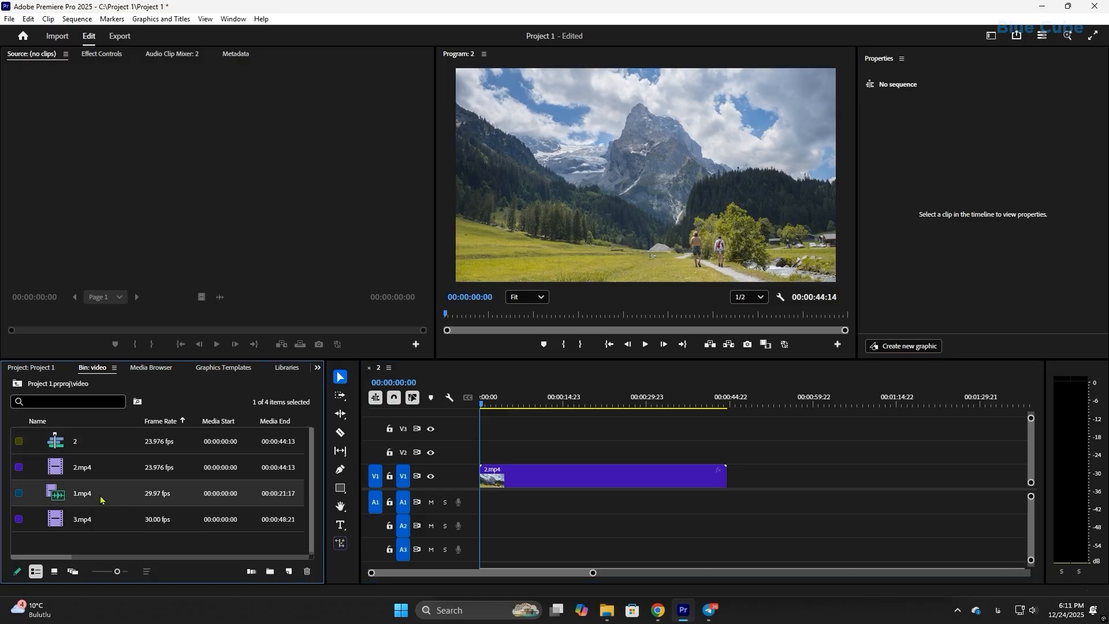
click(100, 521)
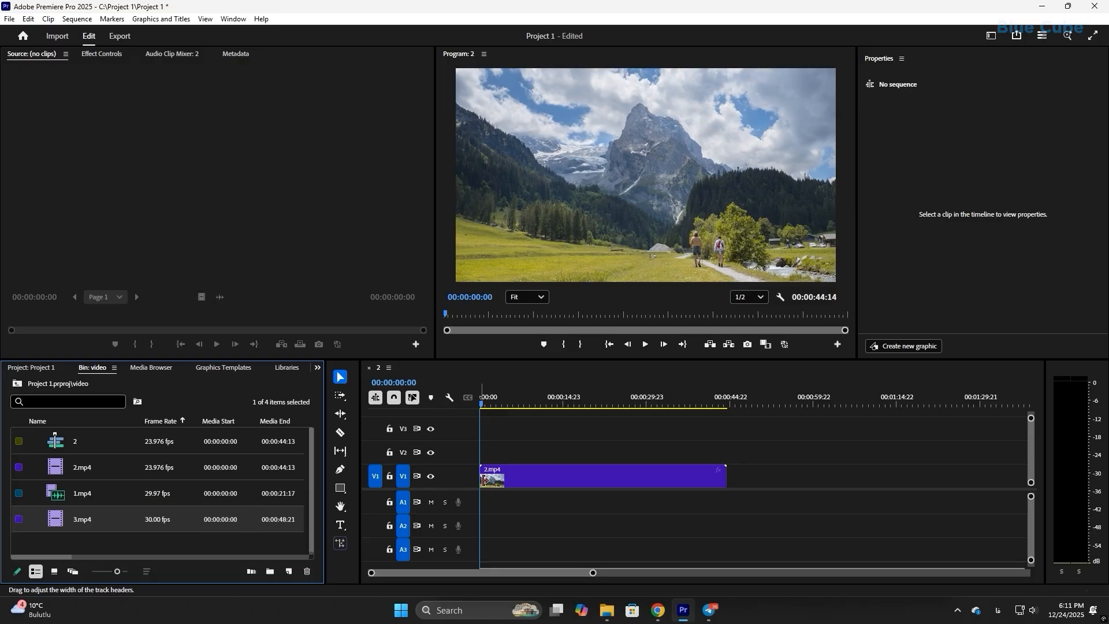
click(572, 477)
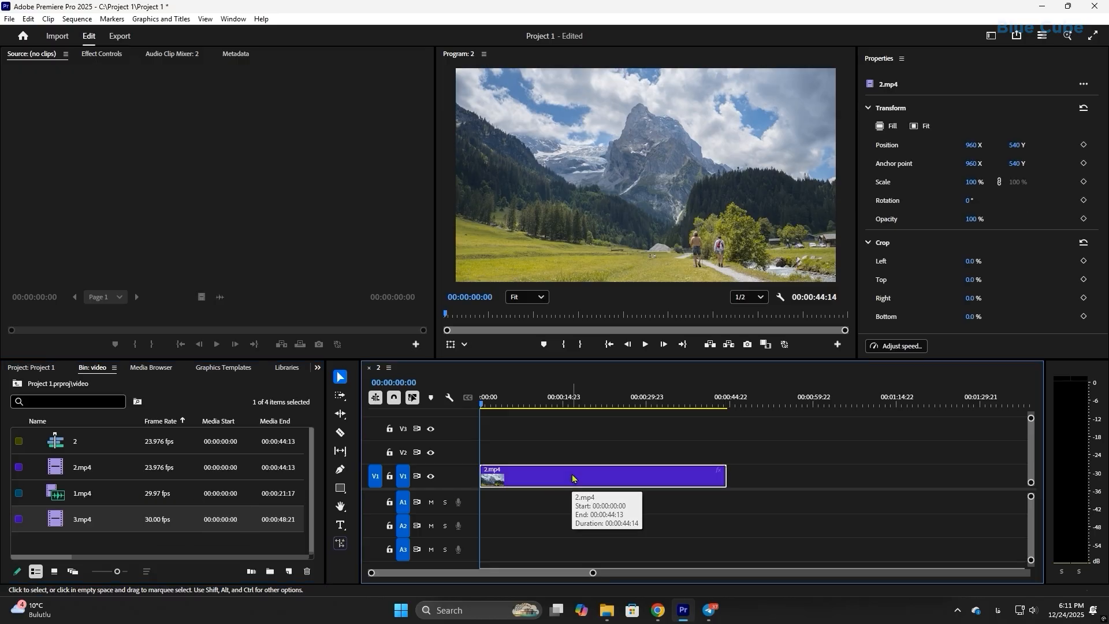
click(390, 368)
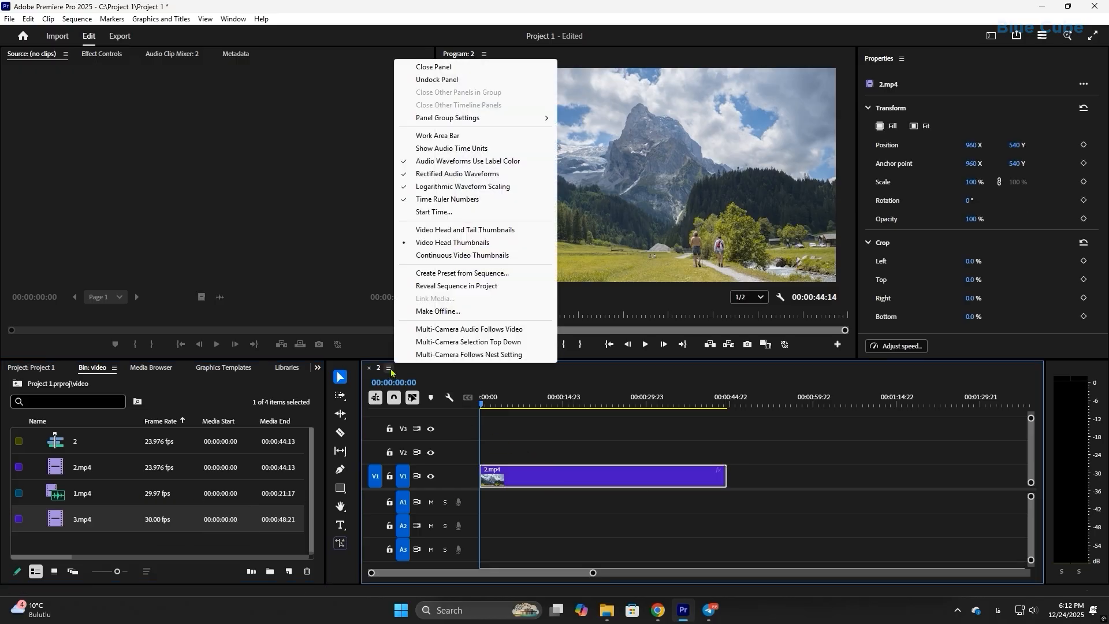
click(440, 287)
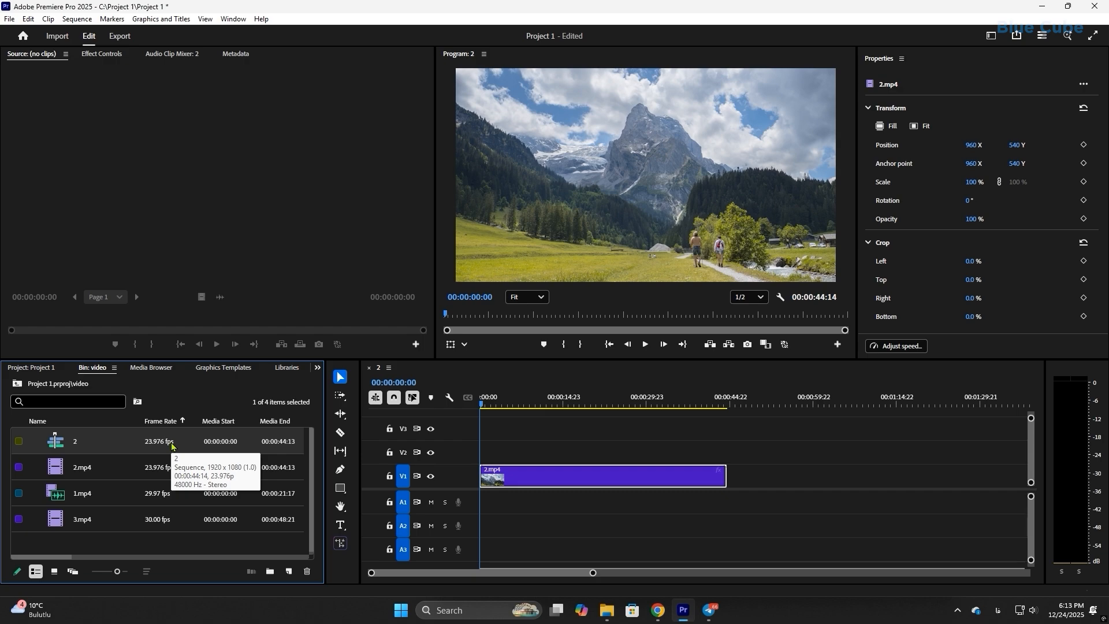
Close sequence 2 in the timeline and delete it from the video bin.
click(369, 369)
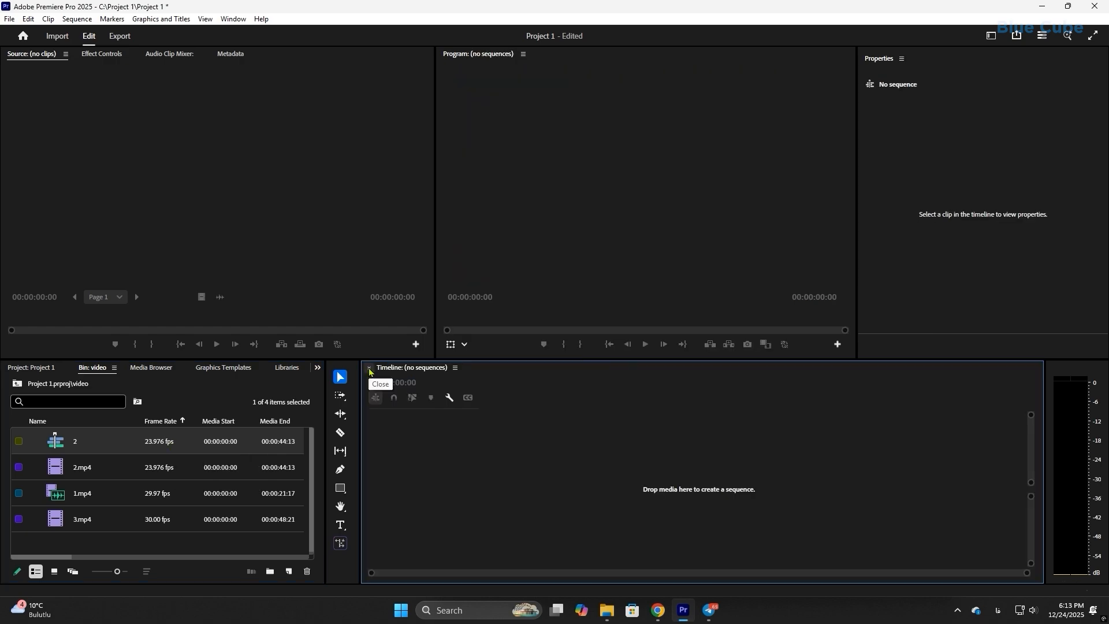
key(Delete)
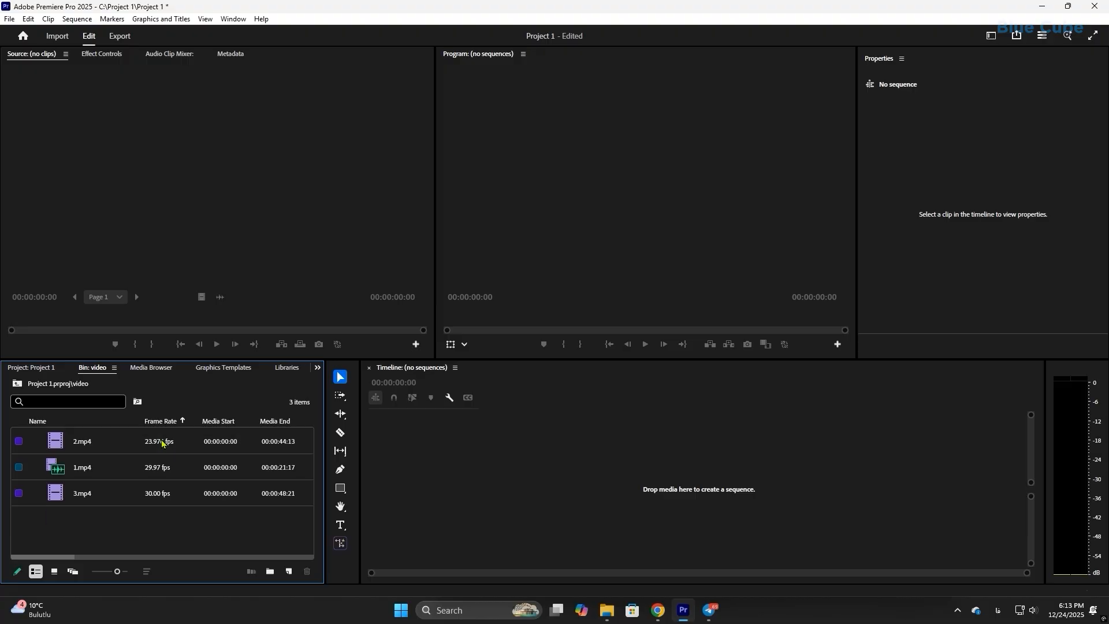
click(42, 369)
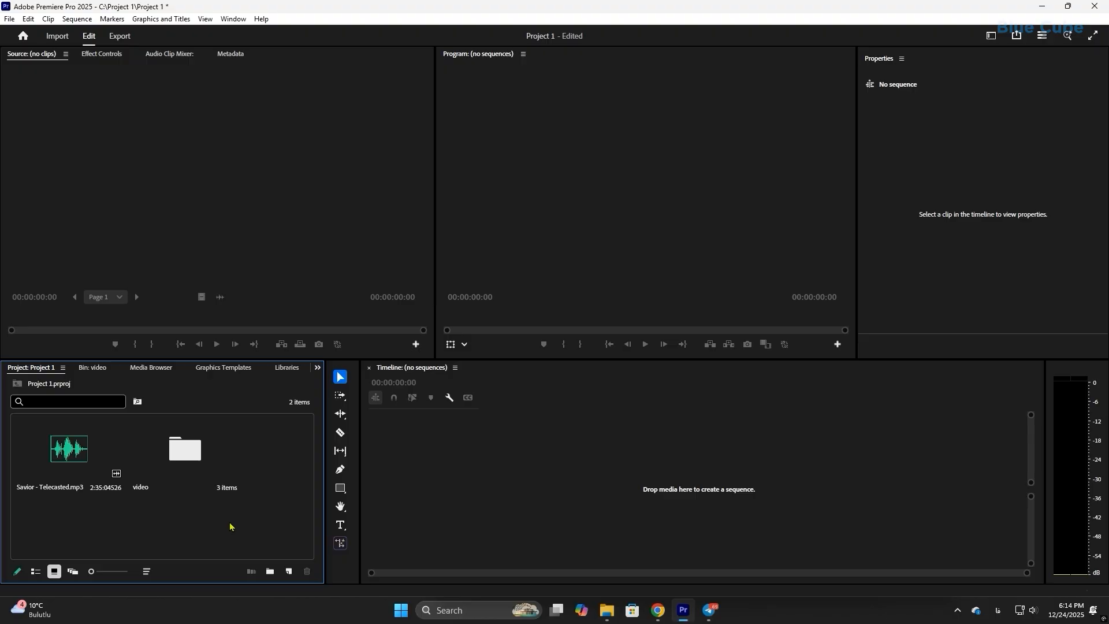
click(290, 572)
click(313, 442)
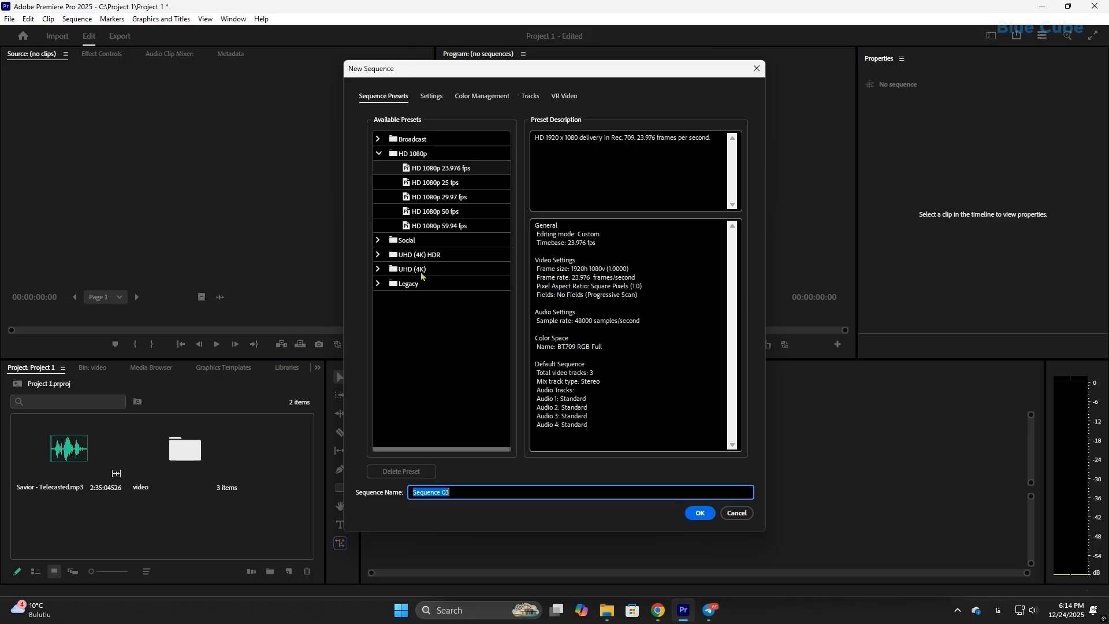
click(736, 515)
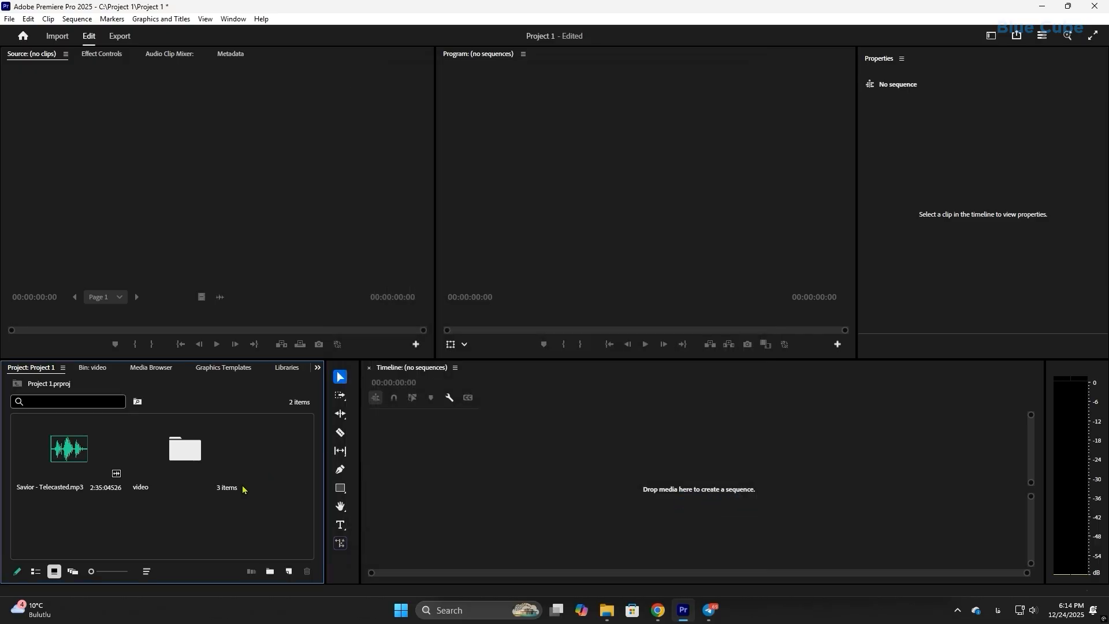
Start a new sequence and examine the HD 1080p presets at the available frame rates, from 23.976 to 59.94 fps.
click(8, 19)
mouse_move(35, 36)
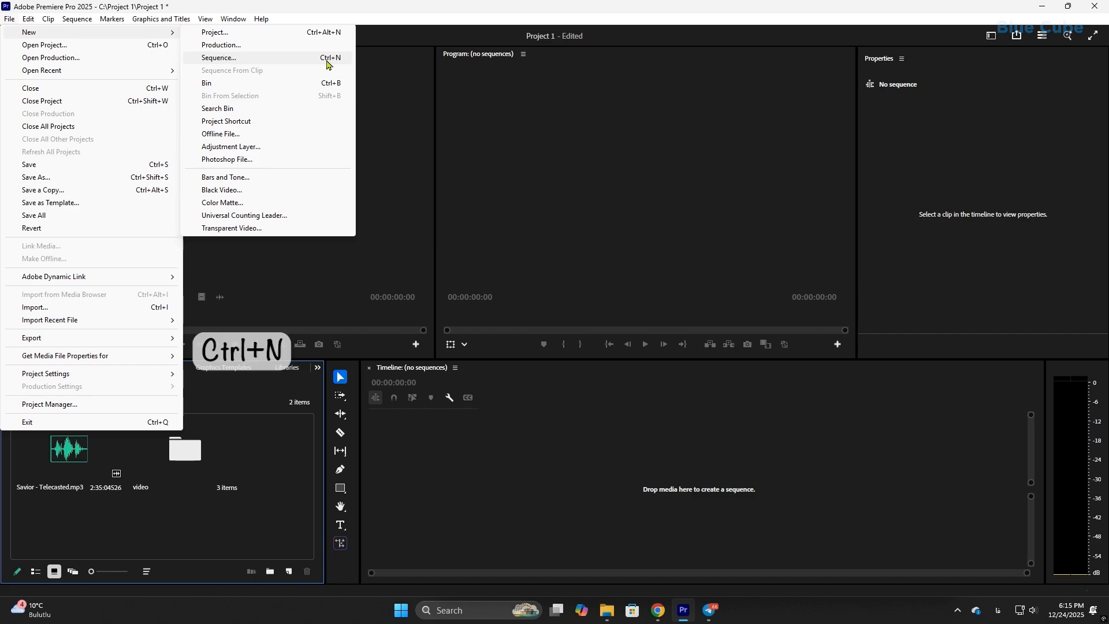
click(240, 62)
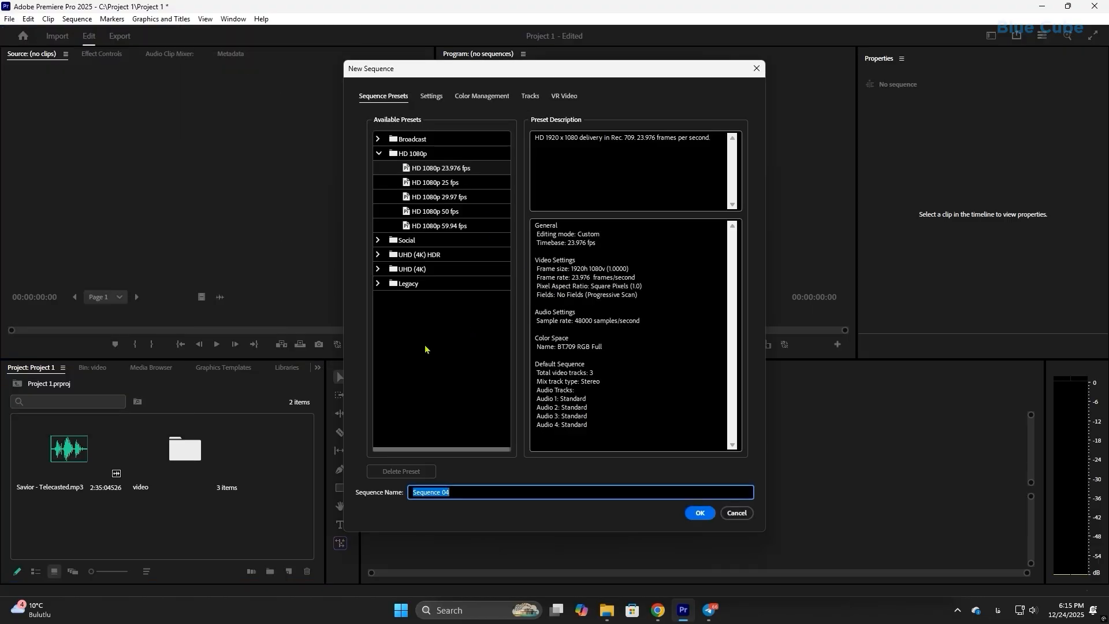
click(430, 184)
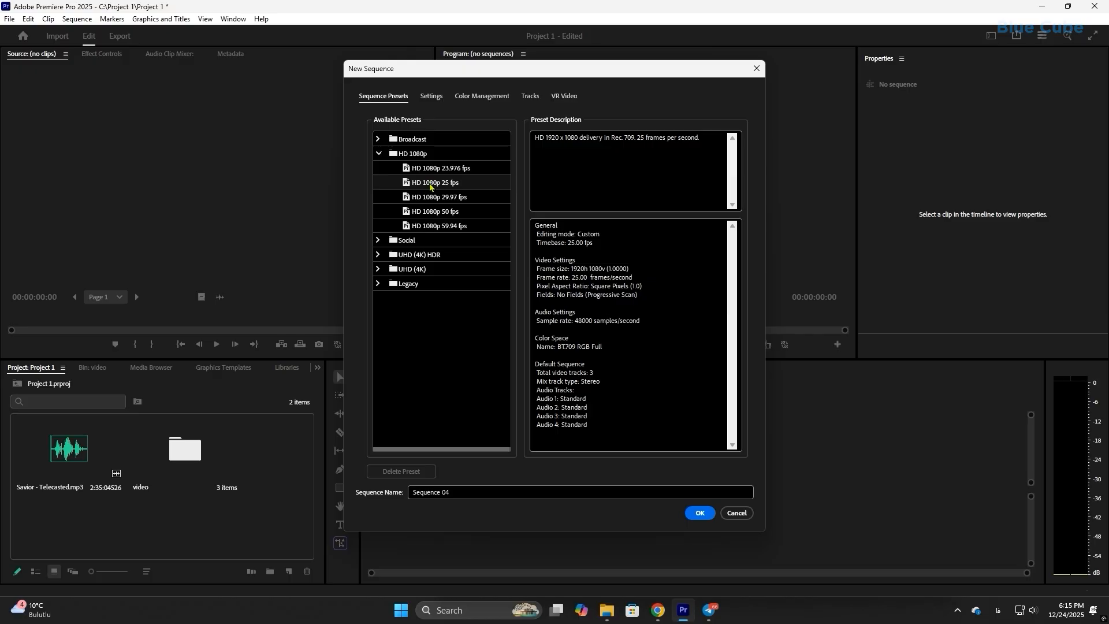
click(428, 198)
click(431, 210)
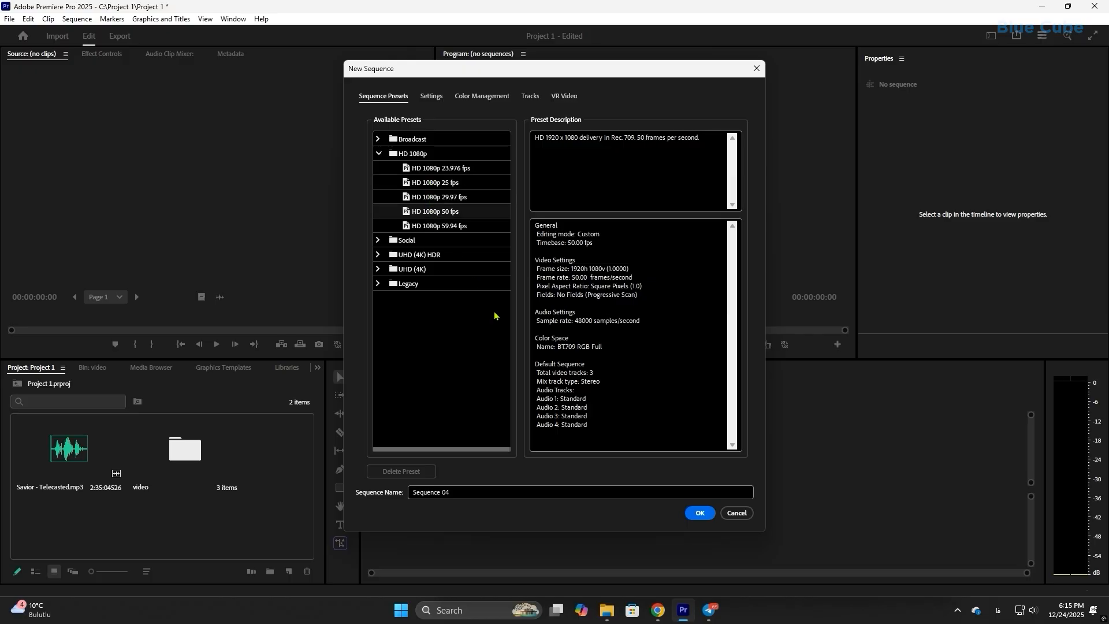
click(433, 227)
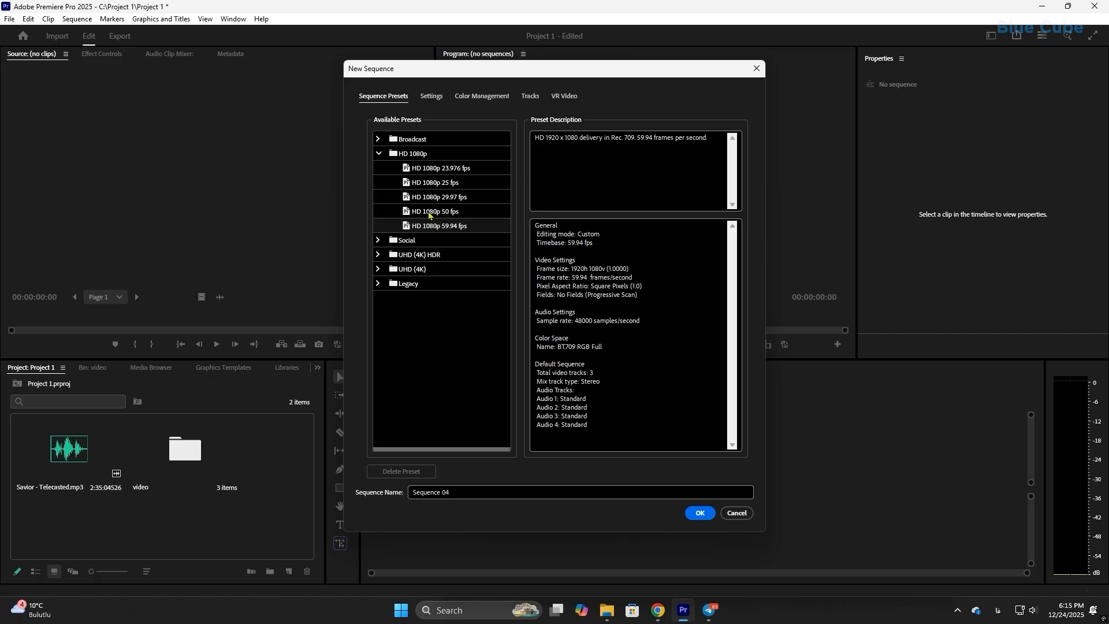
click(430, 212)
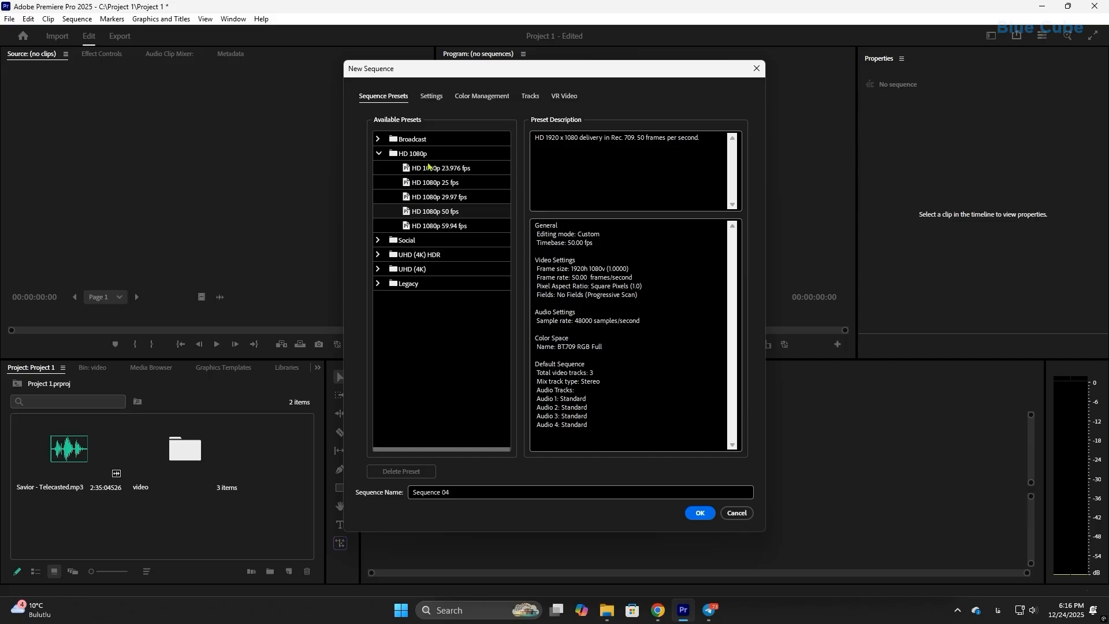
click(430, 168)
click(429, 183)
click(432, 197)
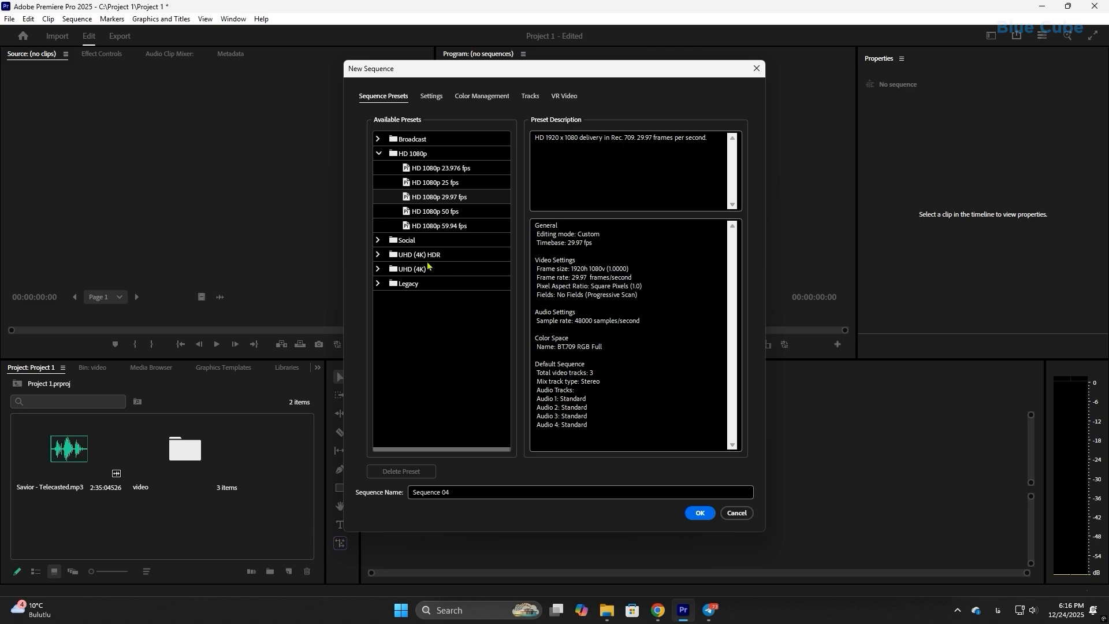
Examine the UHD (4K) 2160p sequence presets at 23.976, 25 and 29.97 fps.
click(378, 269)
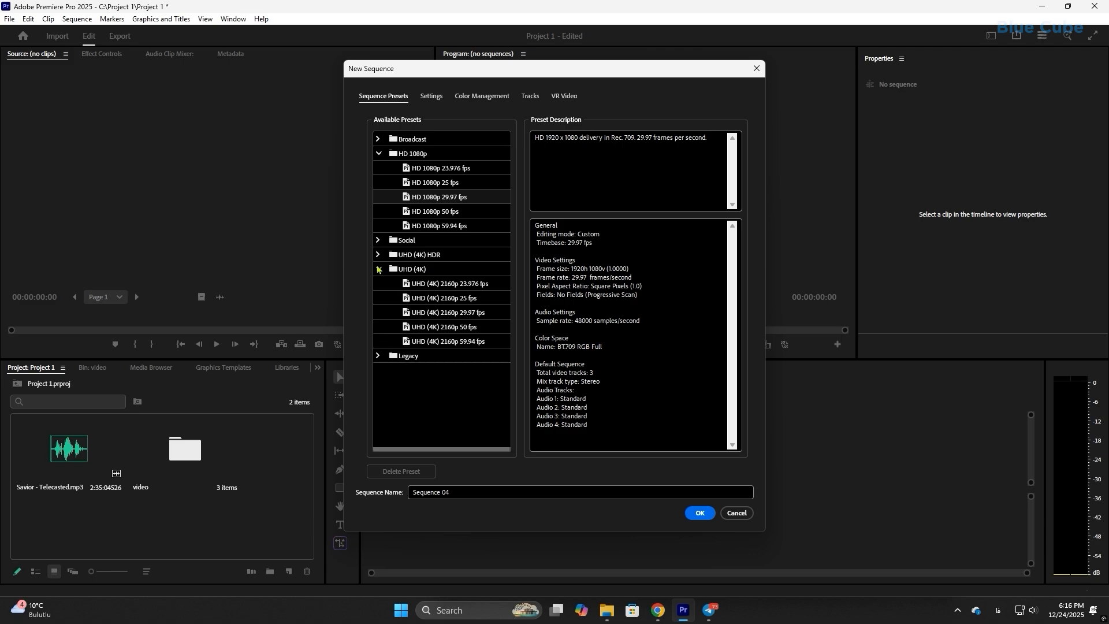
click(420, 284)
click(424, 298)
click(441, 315)
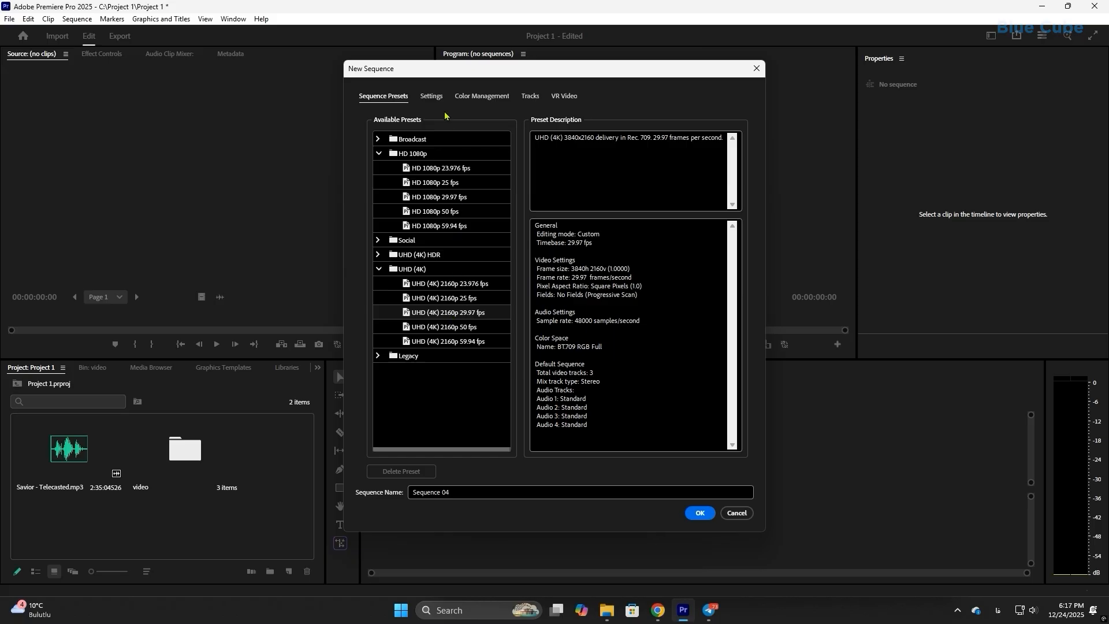
Examine the new sequence's editing mode and timebase options, and close the dialog without creating a sequence.
click(433, 97)
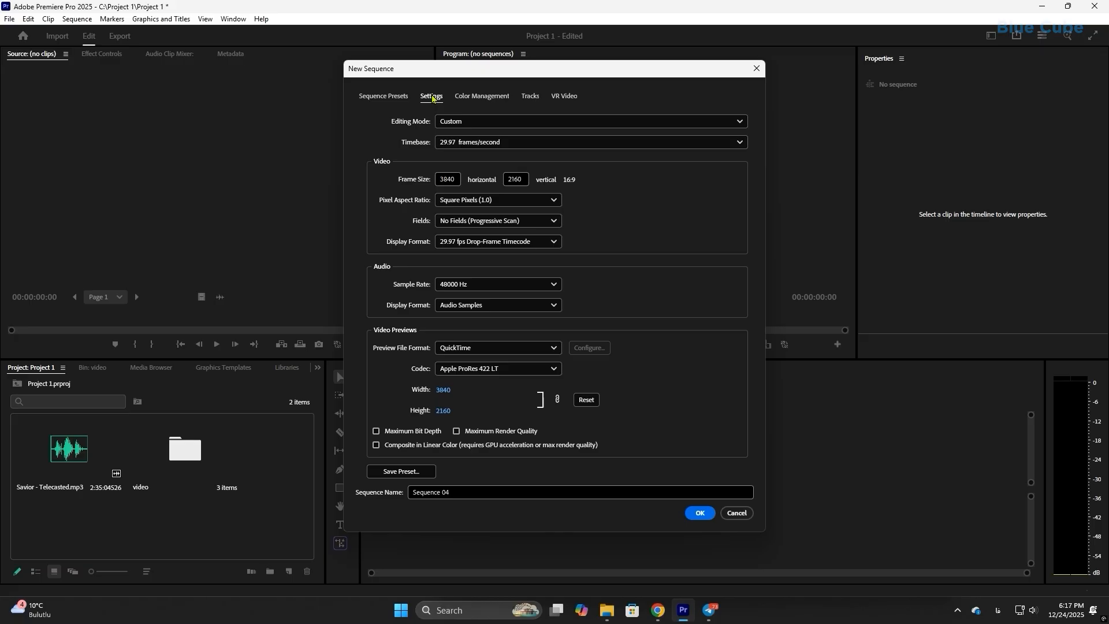
click(462, 122)
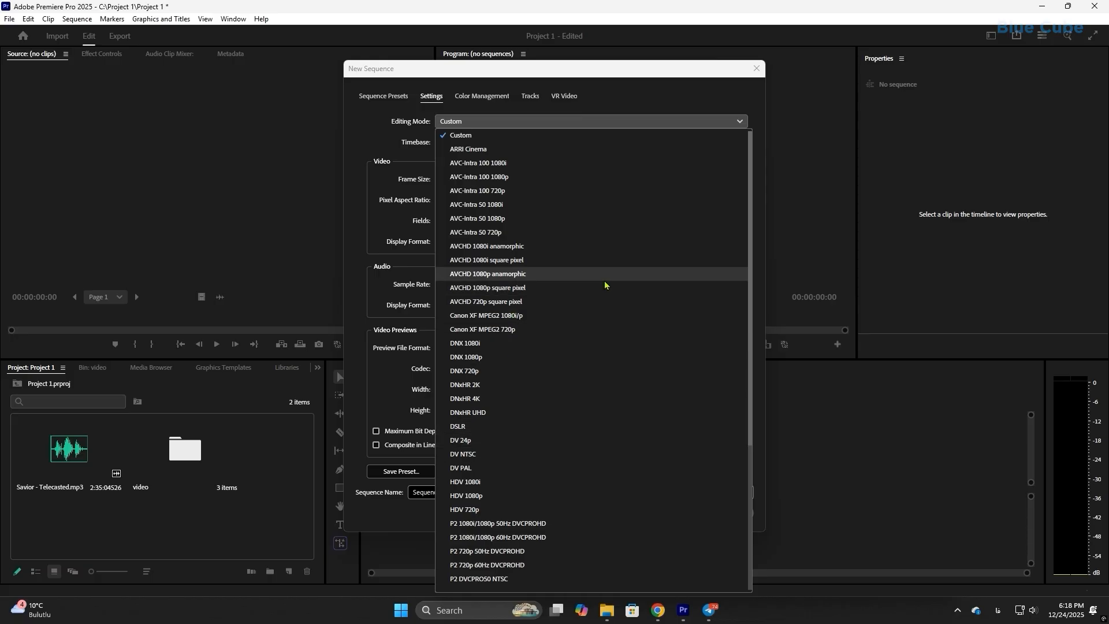
drag(752, 345, 647, 243)
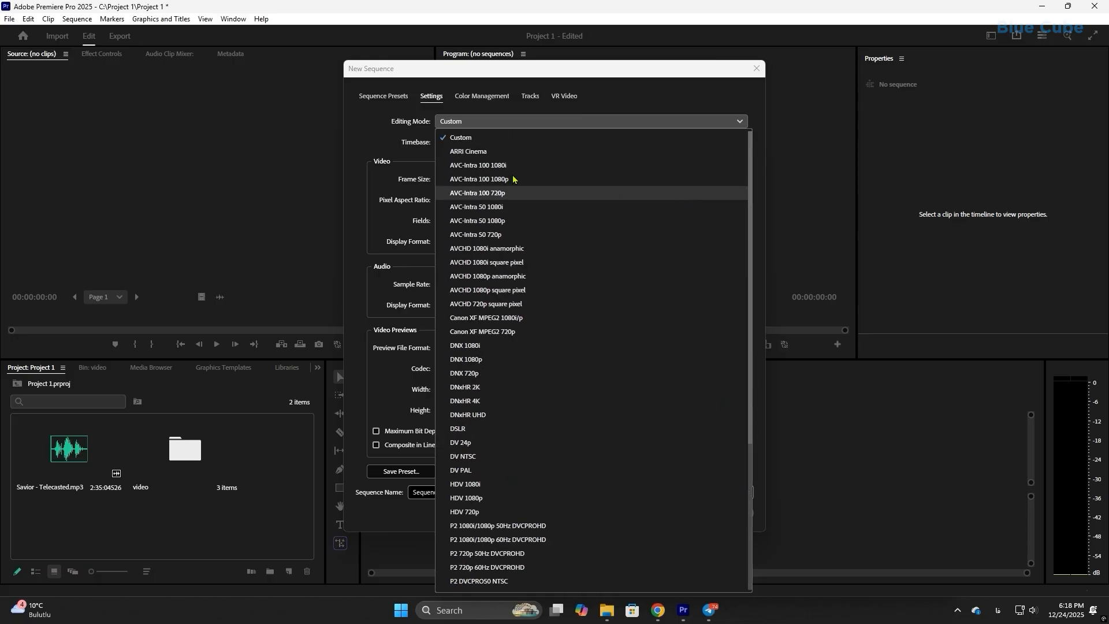
click(395, 134)
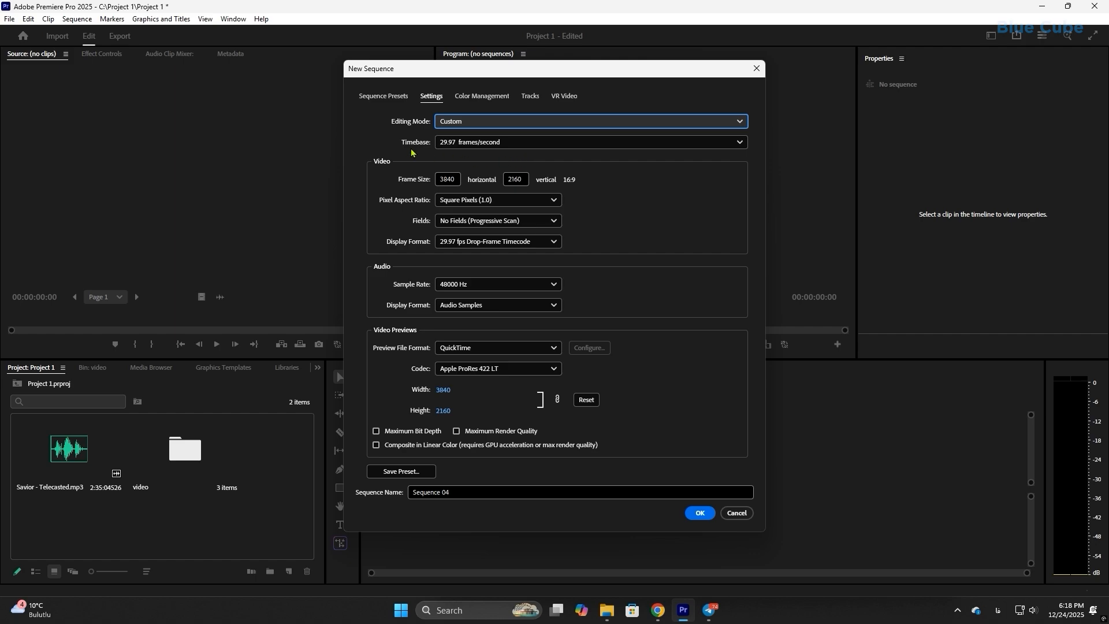
click(460, 141)
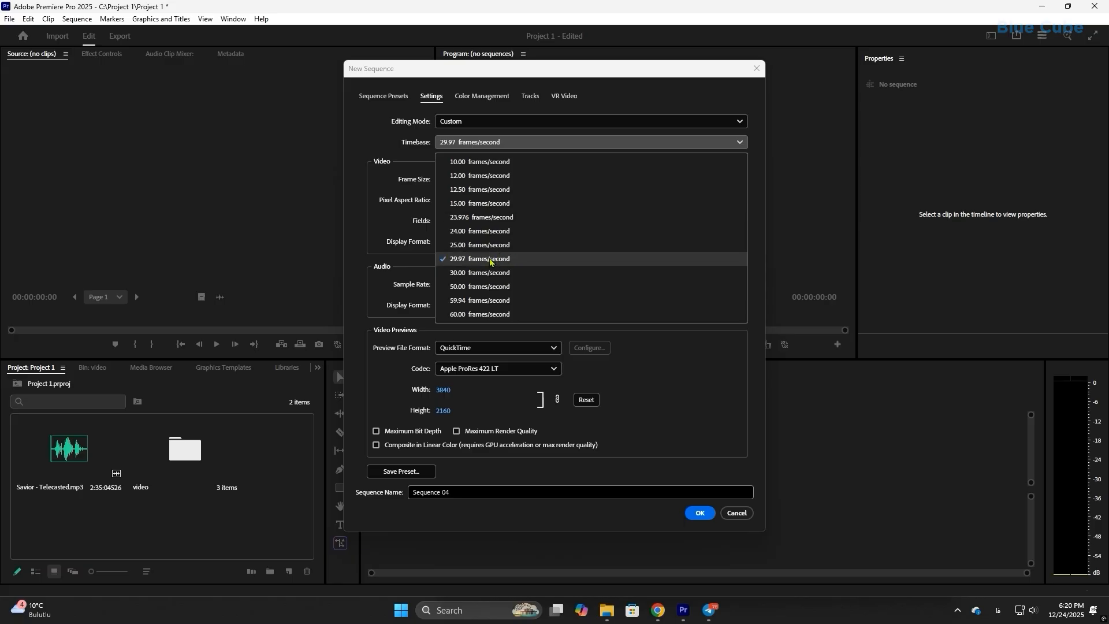
click(738, 514)
click(737, 514)
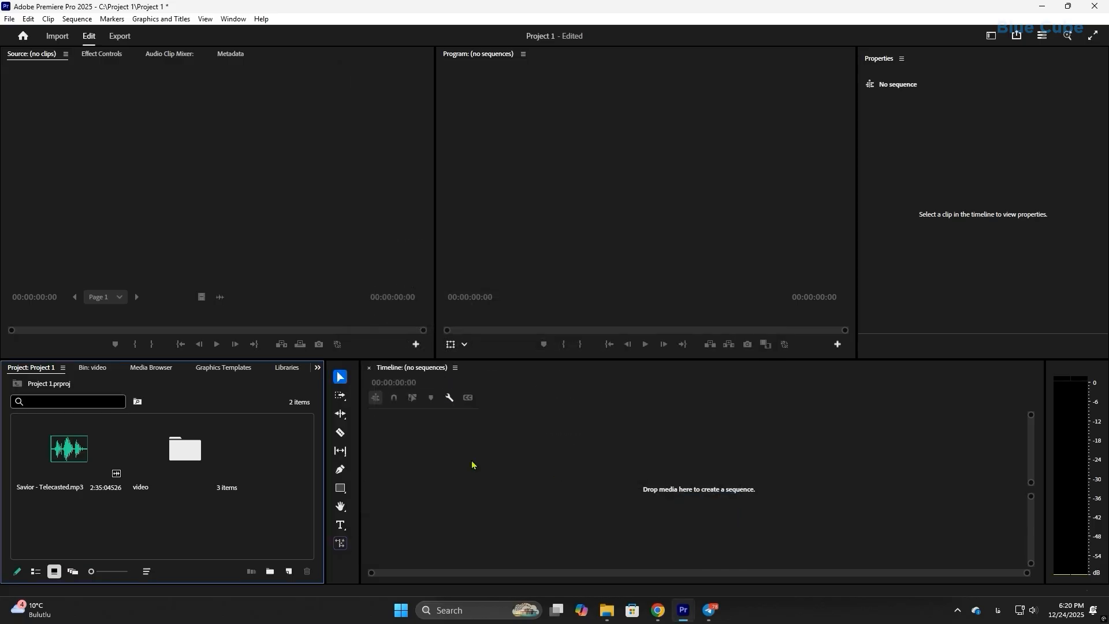
Open the video bin from the project root and show its clips as thumbnails.
click(201, 449)
double_click(200, 449)
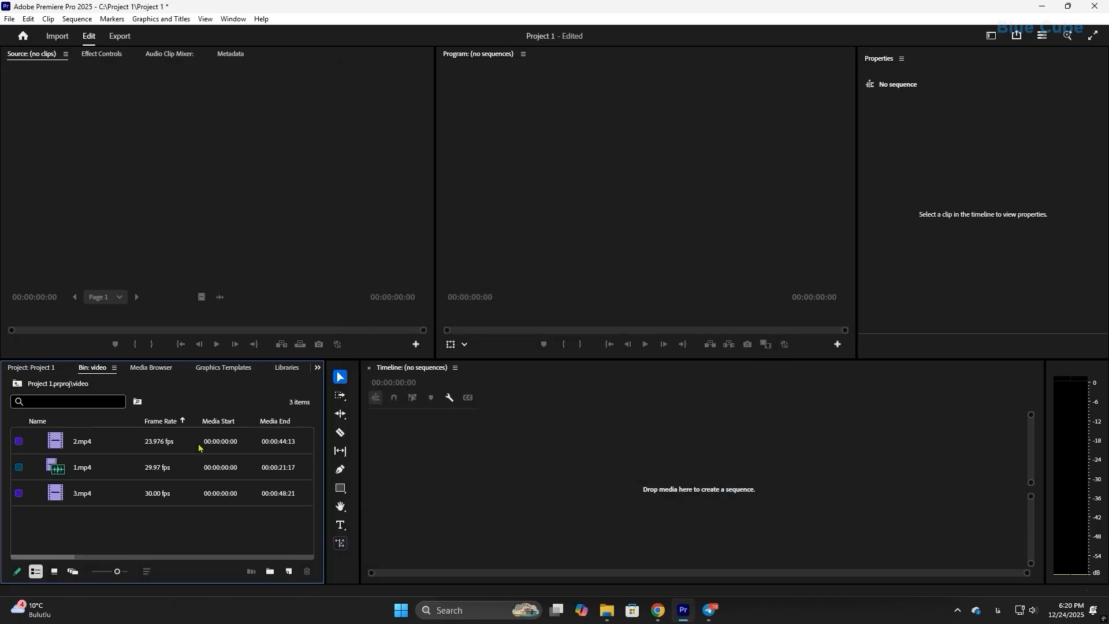
click(54, 571)
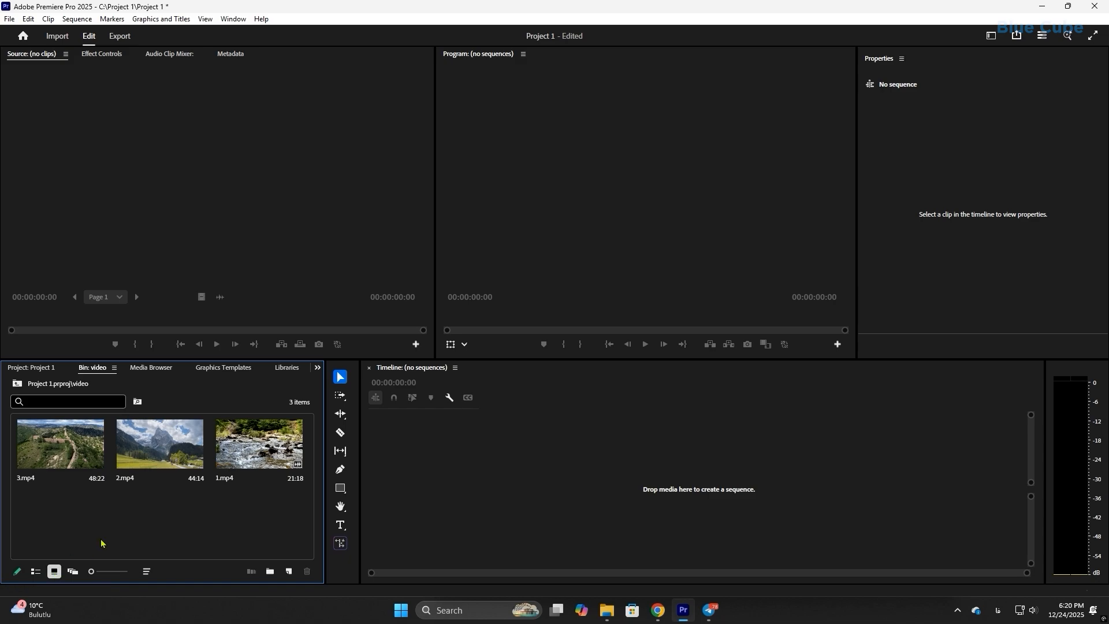
Show the video bin's clips as a list and start a new sequence with a 23.976 frames/second timebase.
click(169, 448)
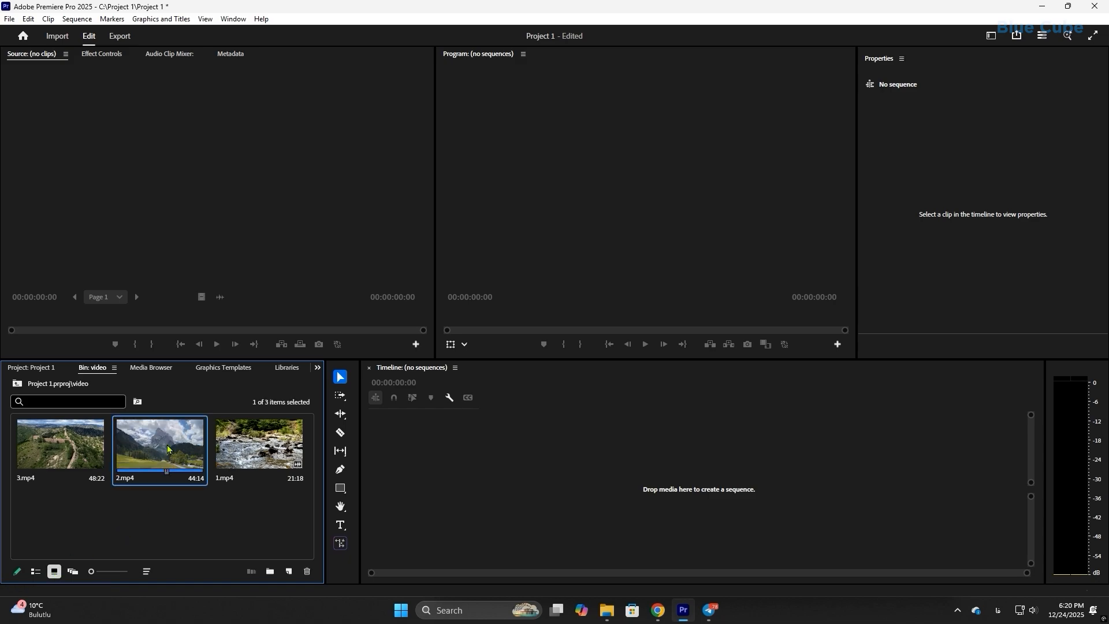
click(35, 571)
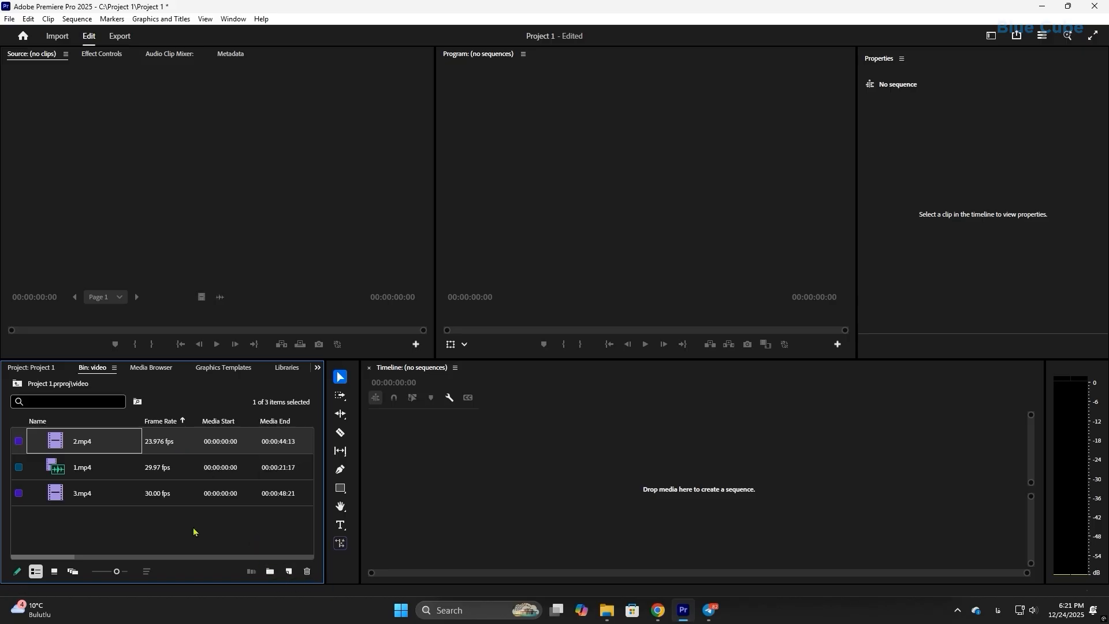
click(289, 571)
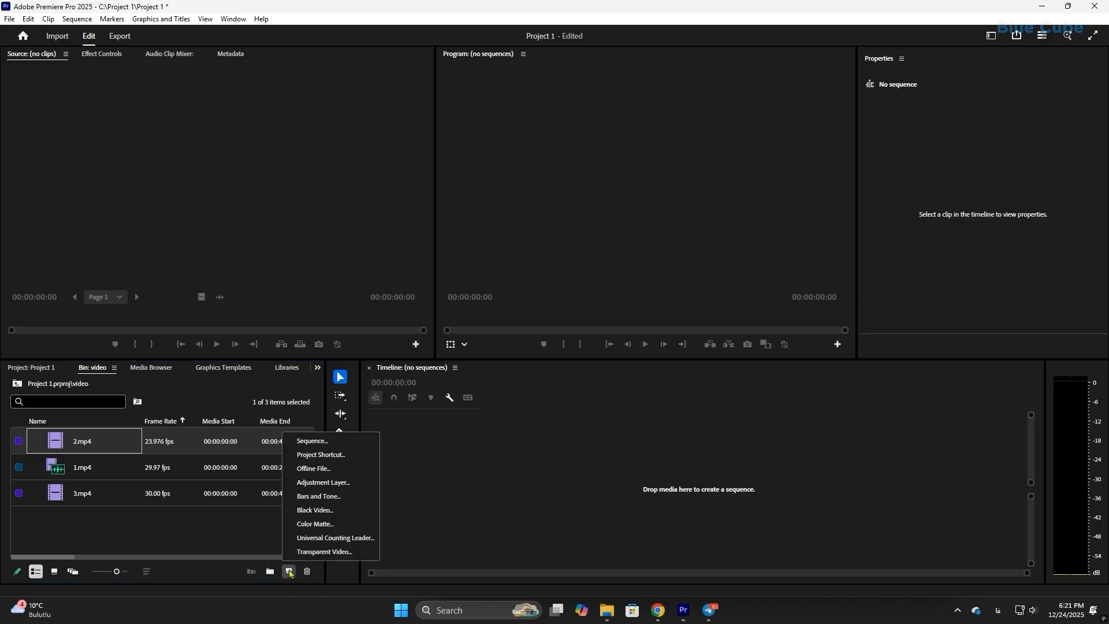
click(312, 441)
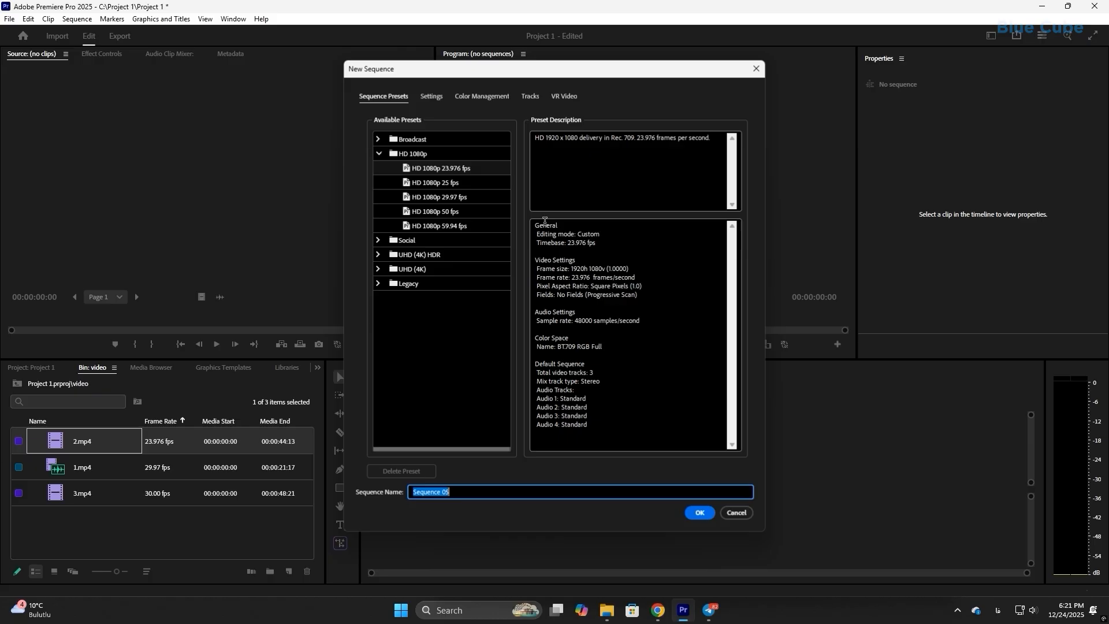
click(436, 96)
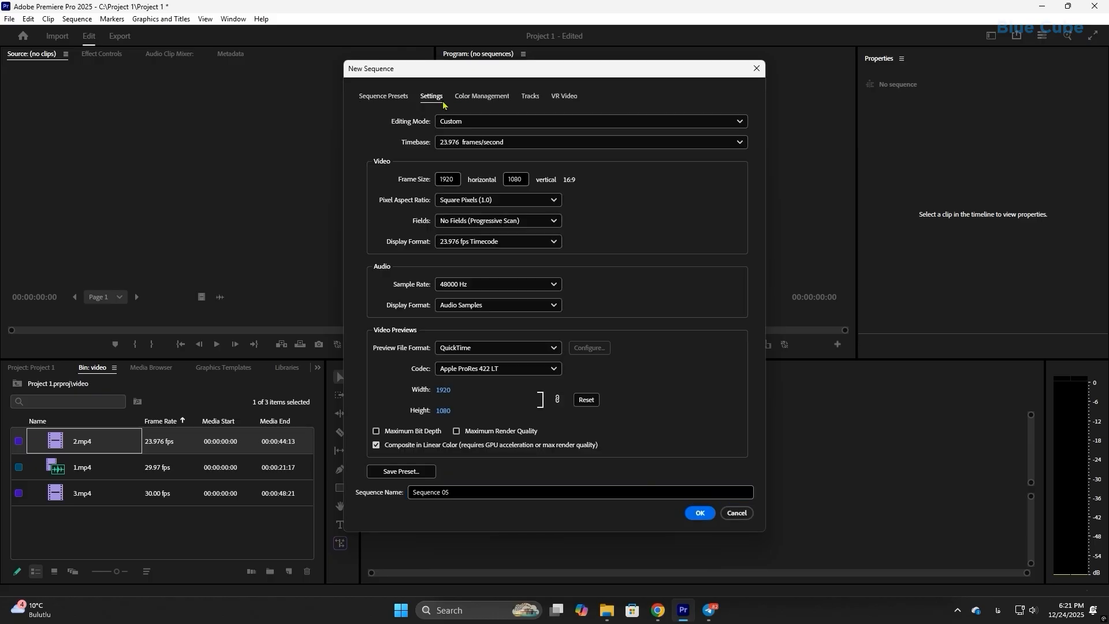
click(466, 143)
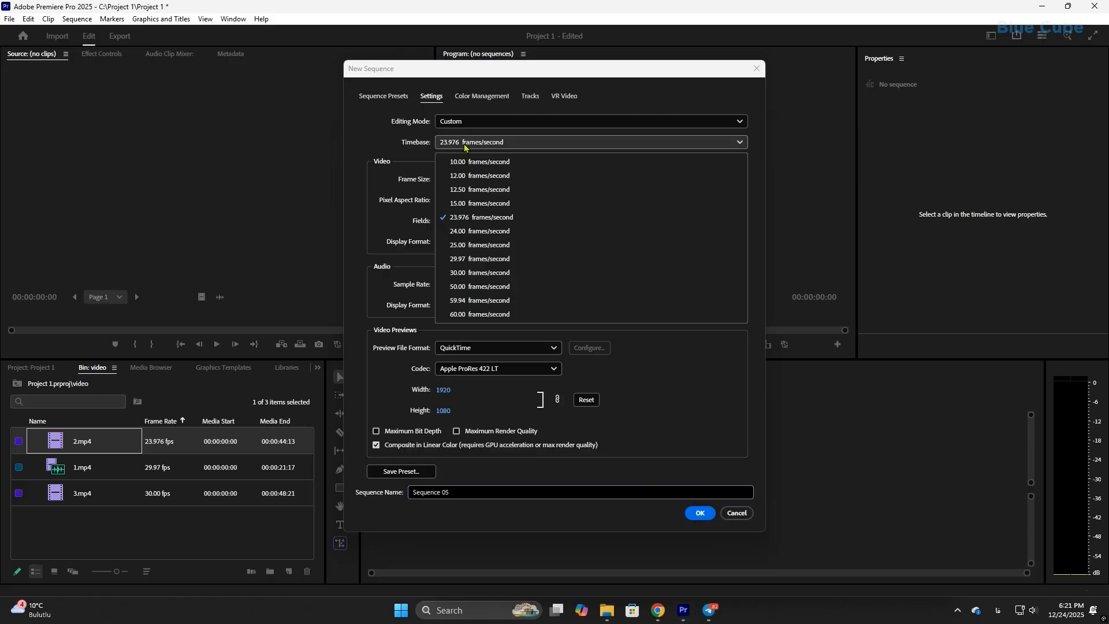
click(492, 218)
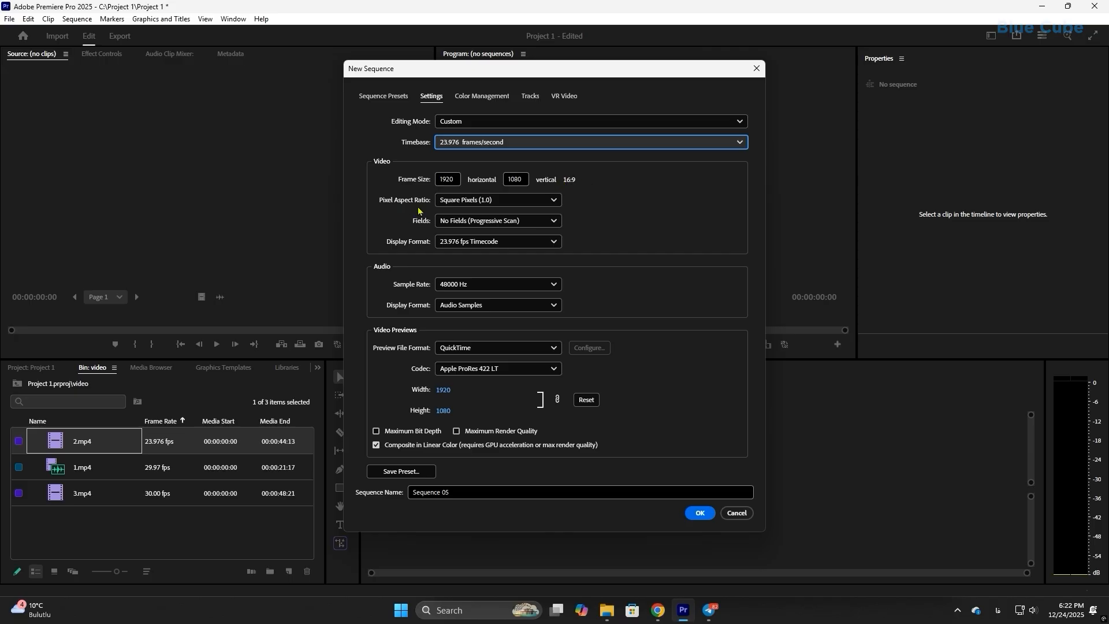
Examine the new sequence's pixel aspect ratio and audio sample rate options, keeping the current choices.
click(456, 204)
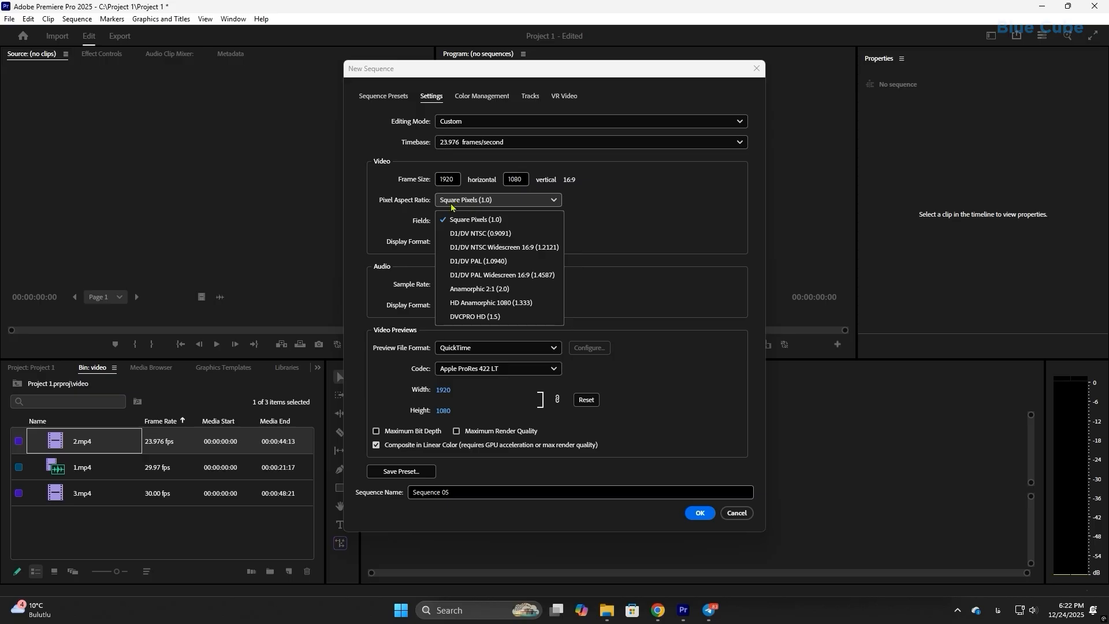
click(576, 203)
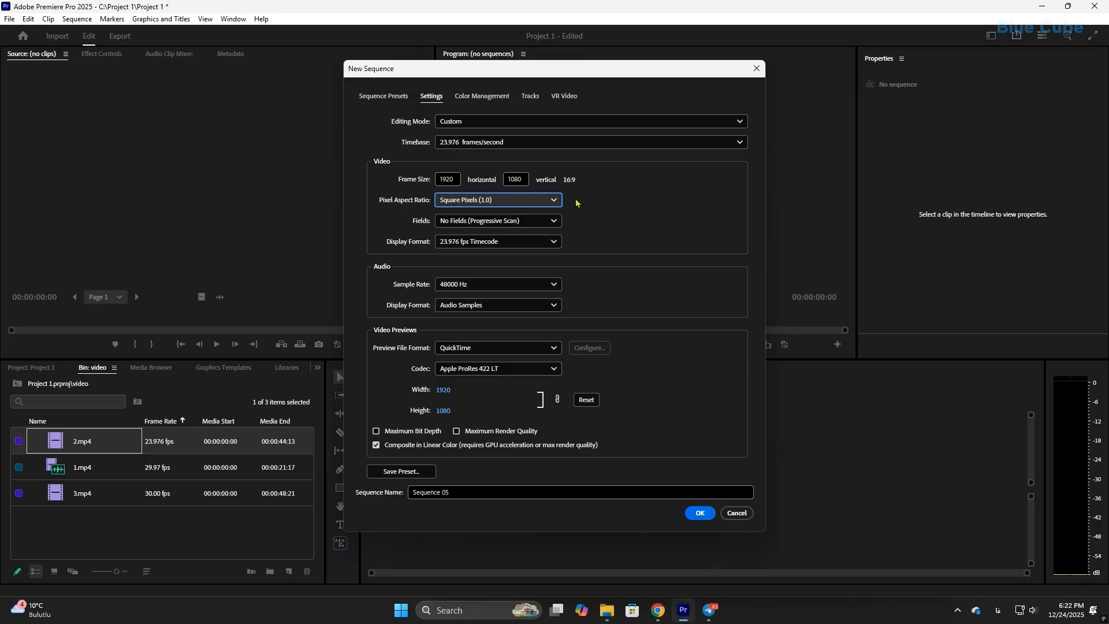
click(452, 285)
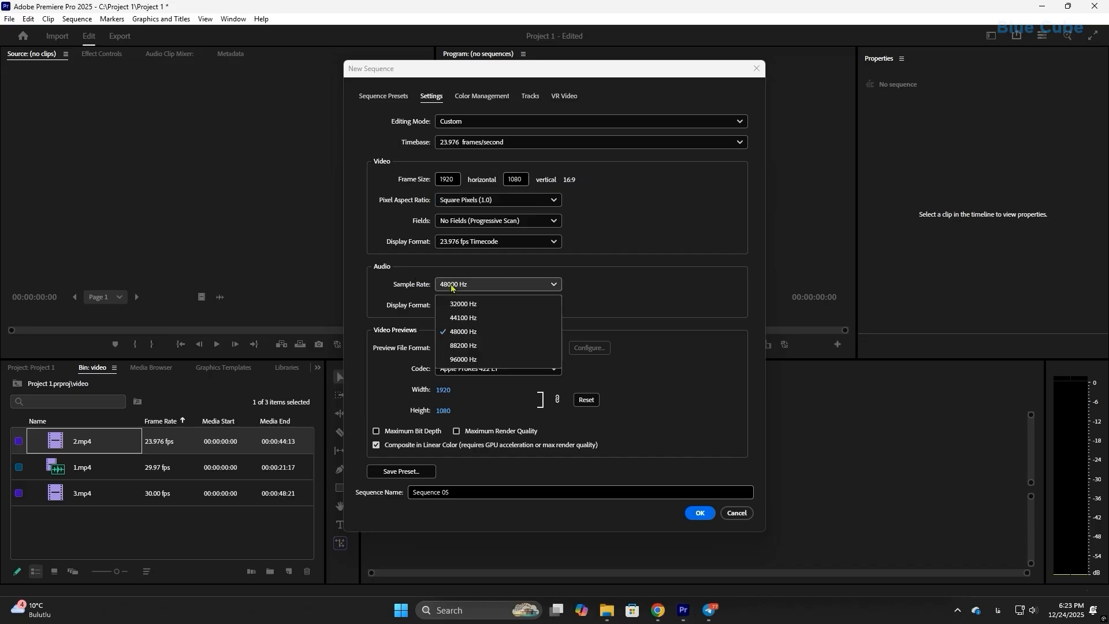
click(416, 285)
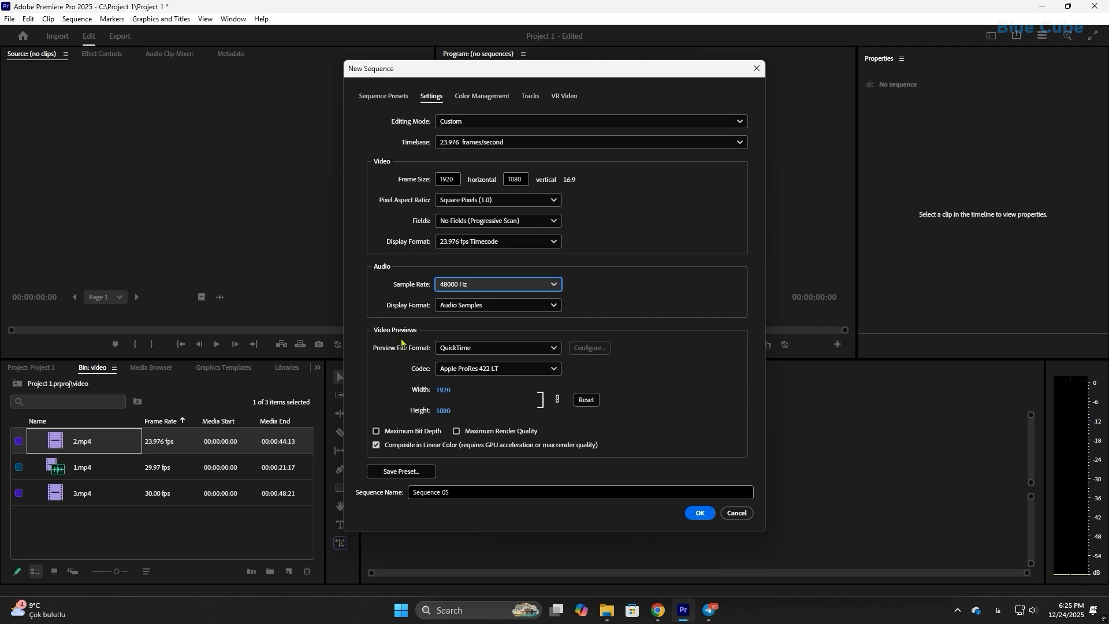
Save the sequence settings as a preset named 12 and create the sequence from that custom preset.
click(471, 494)
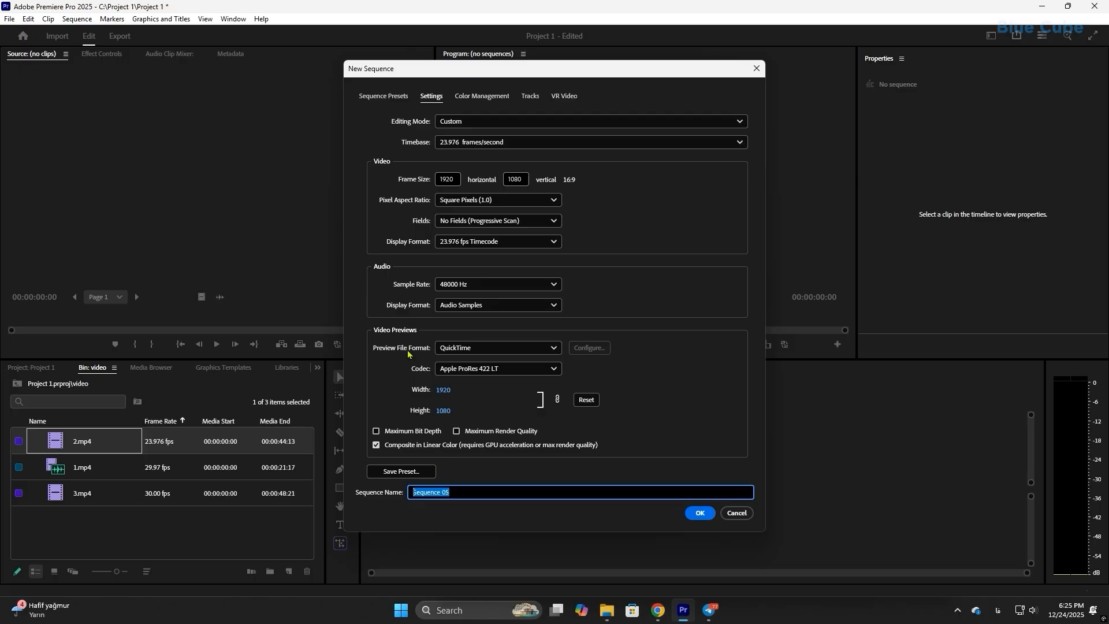
click(397, 473)
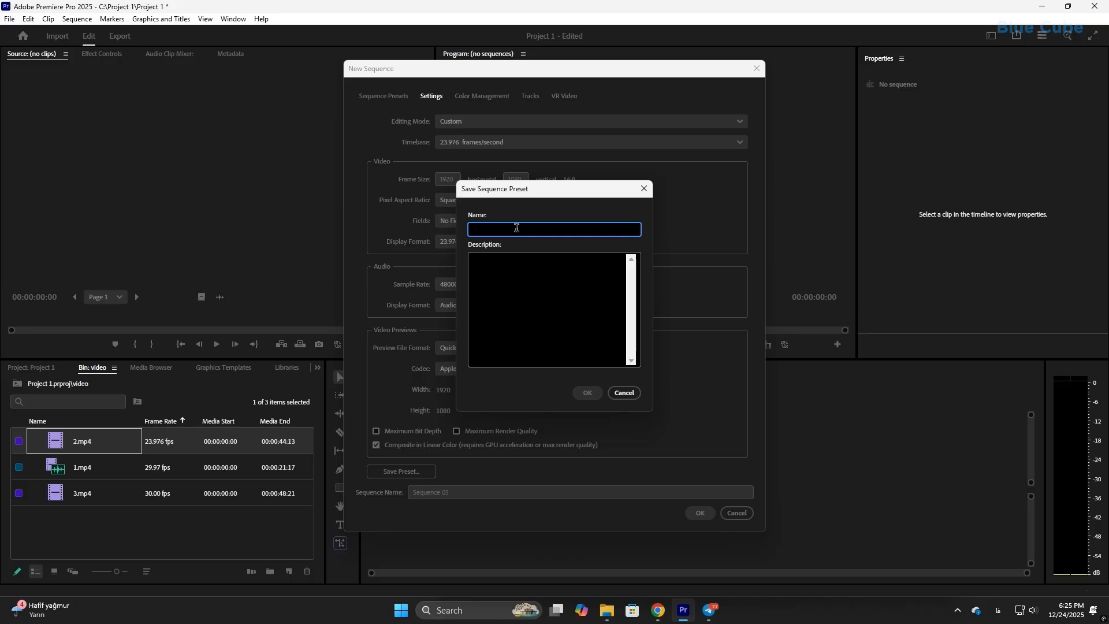
text(12)
click(504, 285)
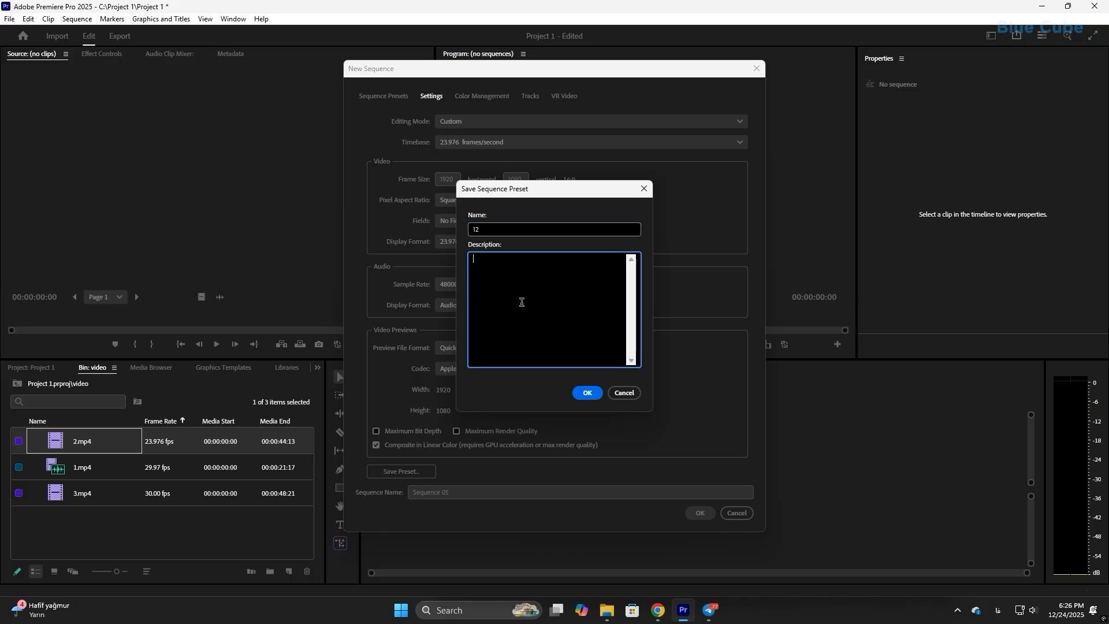
click(586, 395)
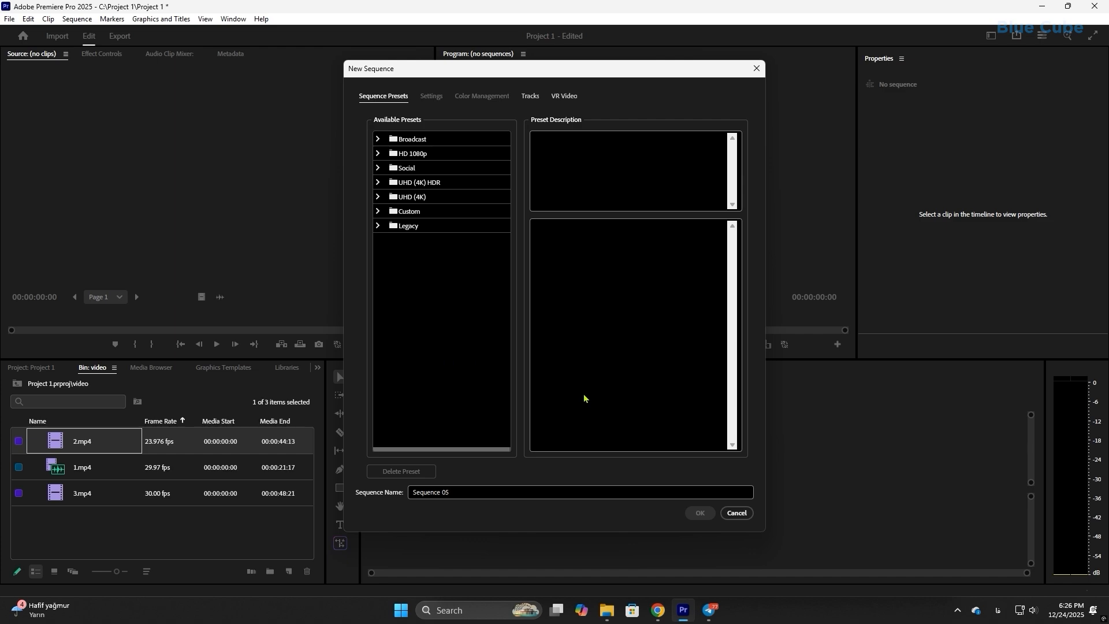
click(379, 211)
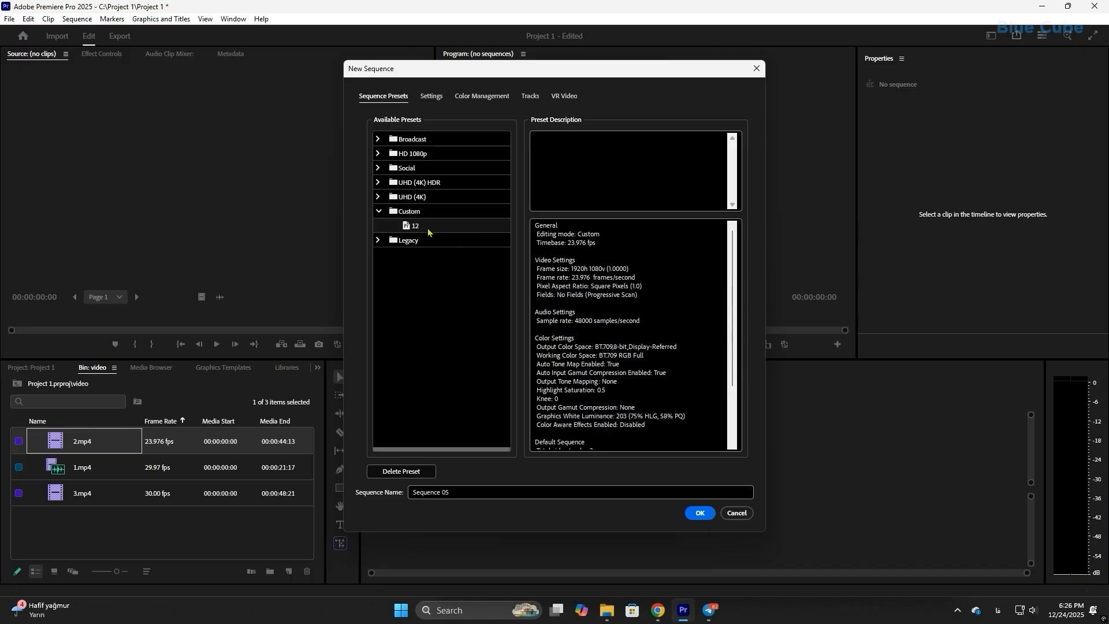
click(701, 514)
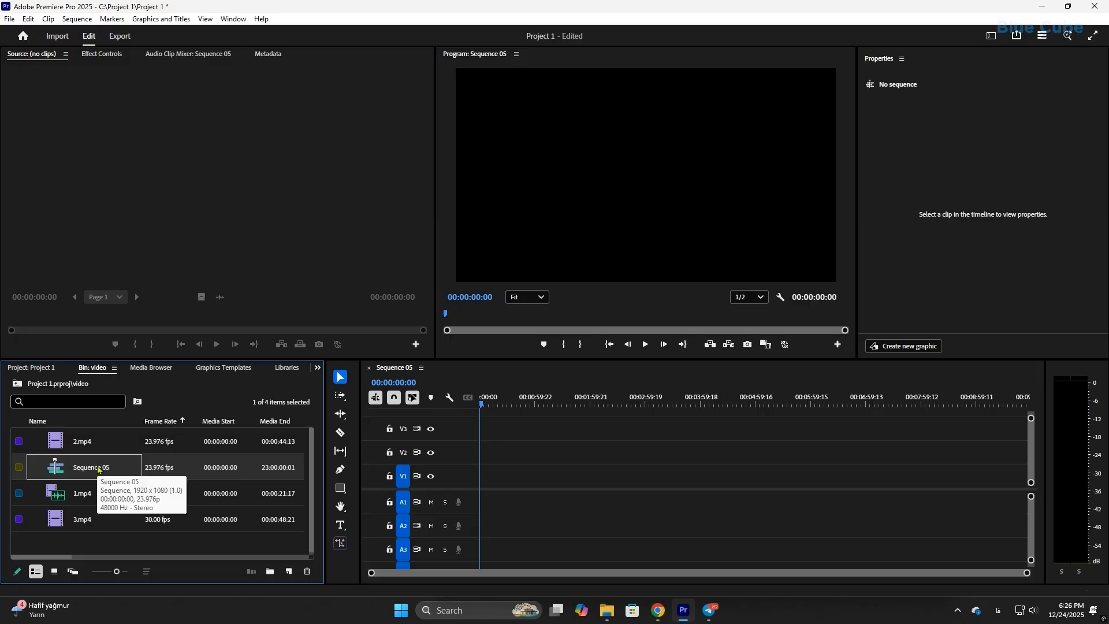
Place the 2.mp4 clip at the start of video track V1 and preview it by scrubbing.
click(84, 442)
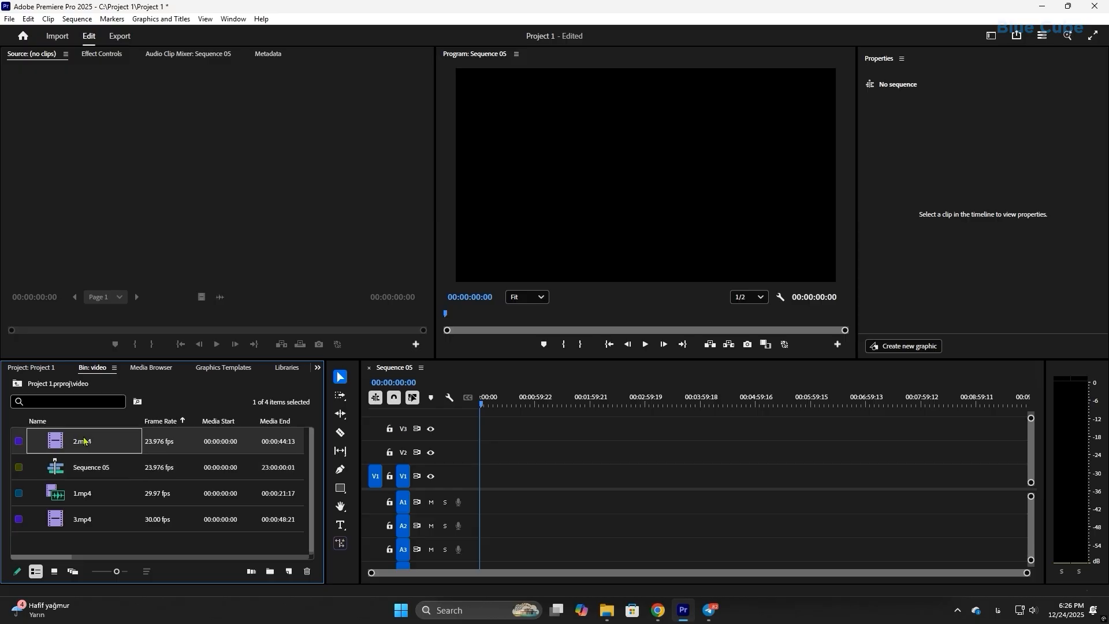
drag(84, 441, 509, 476)
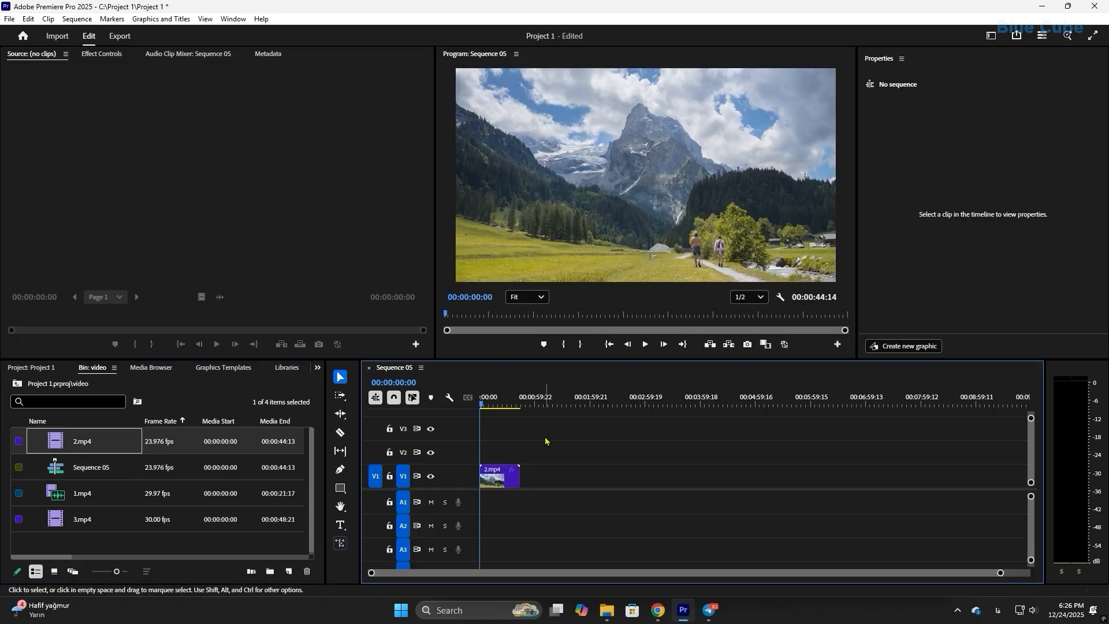
mouse_move(491, 403)
mouse_down()
mouse_move(504, 403)
mouse_move(480, 403)
mouse_up()
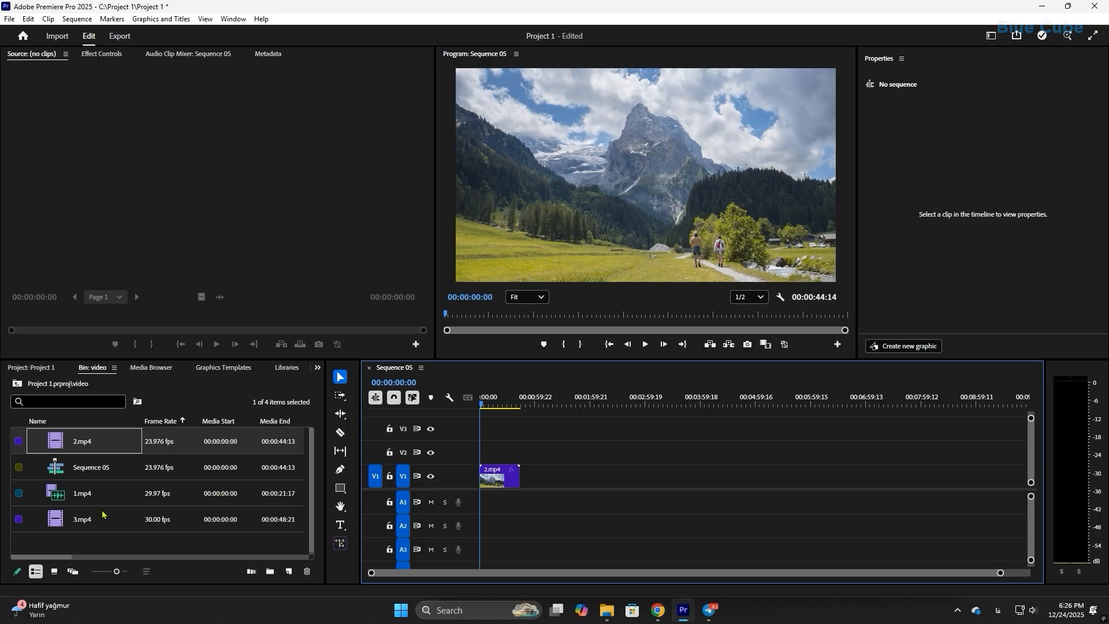
Add the 3.mp4 clip directly after 2.mp4 on V1, scrub through the cut and return the playhead to the start.
drag(80, 518, 527, 485)
drag(530, 403, 499, 404)
key(Home)
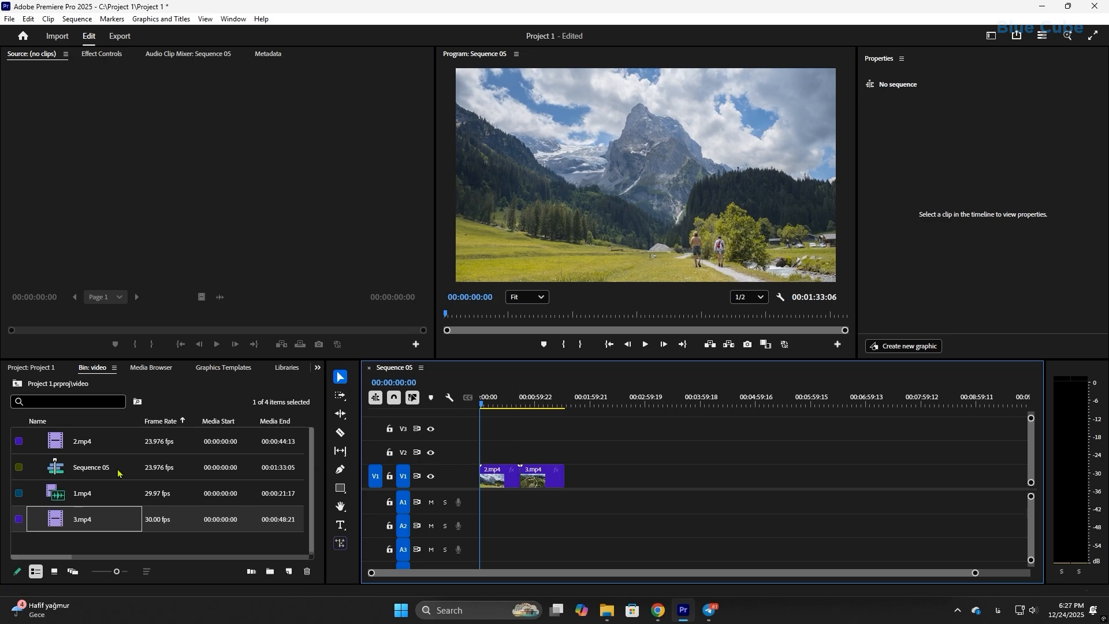
Examine the sequence settings of Sequence 05 and close them without changes.
click(95, 469)
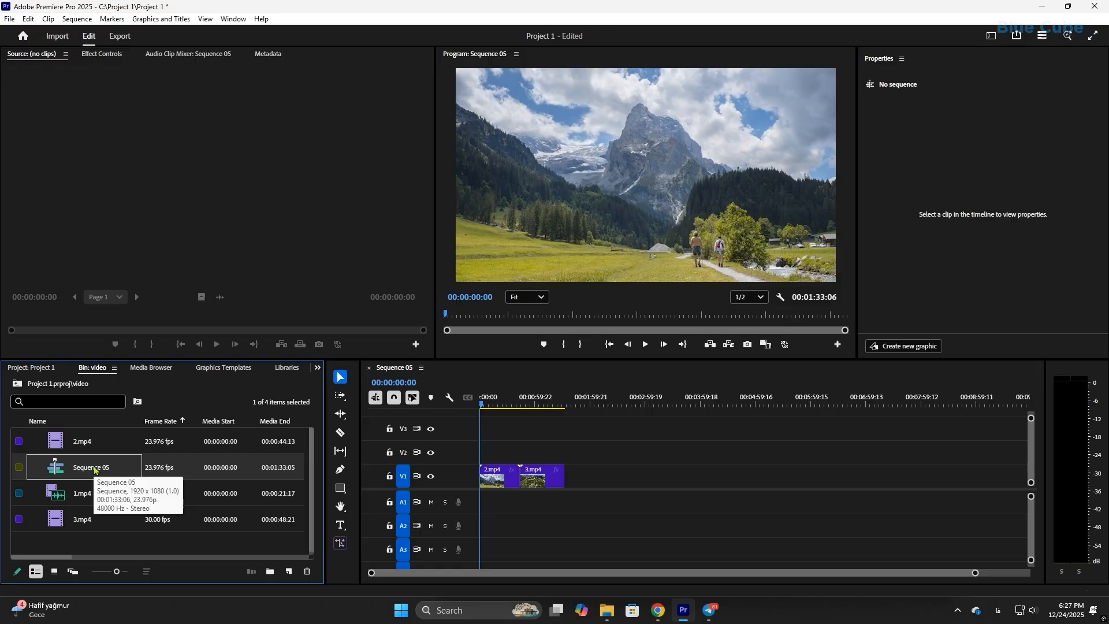
click(78, 18)
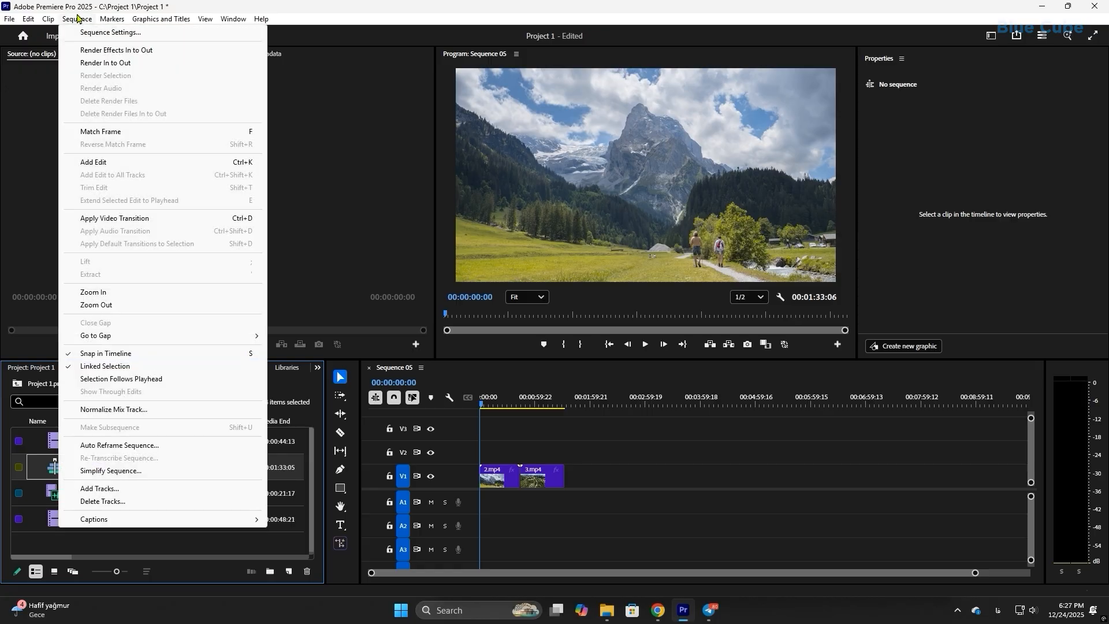
click(116, 32)
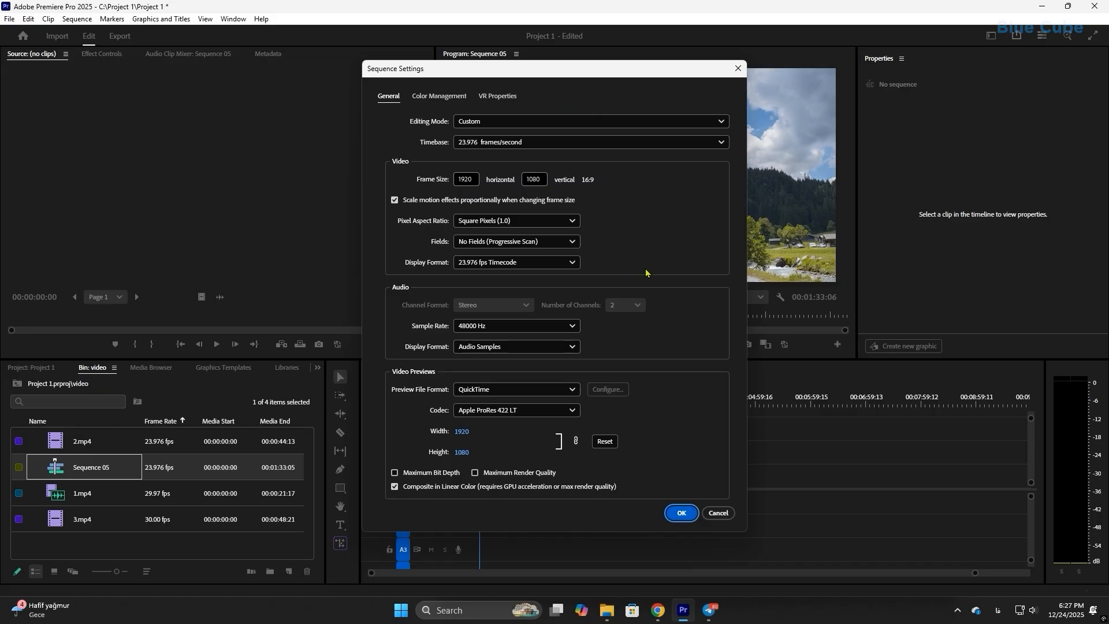
click(674, 519)
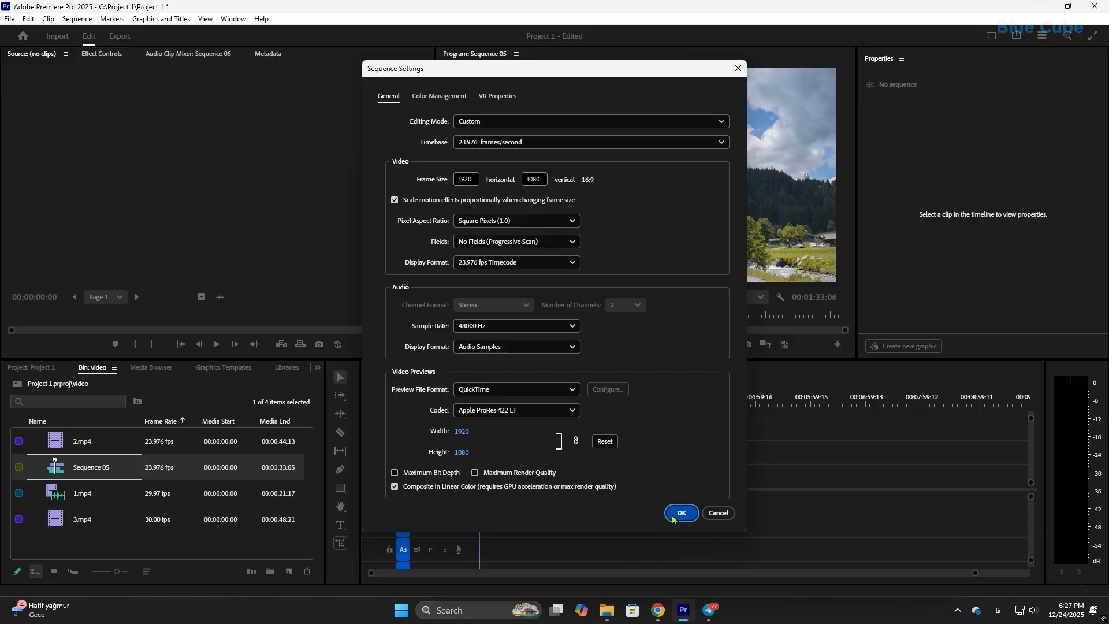